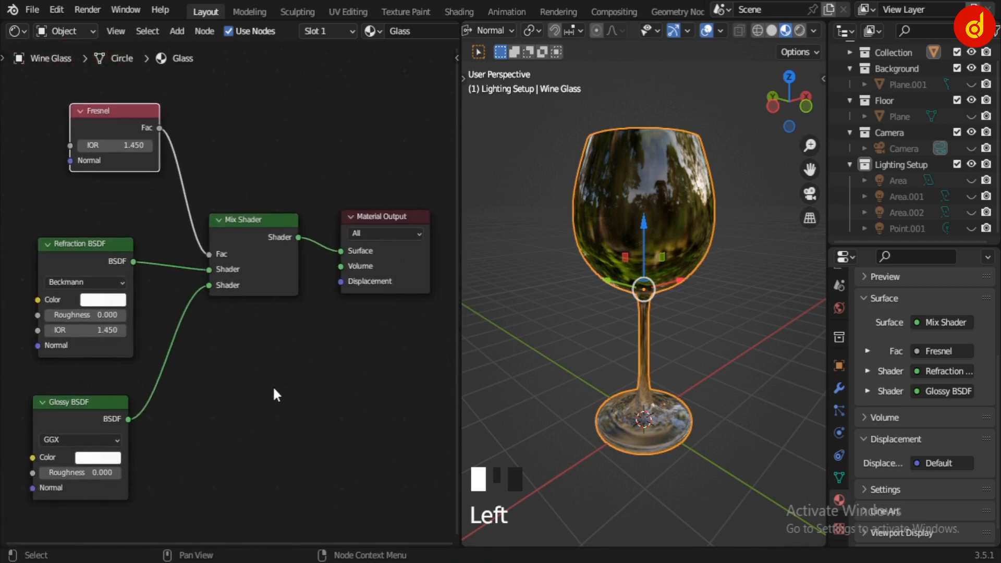
Turn the shader node editor into a 3D Viewport showing the whole wine glass.
{"action": "left_click", "coordinate": [20, 32]}
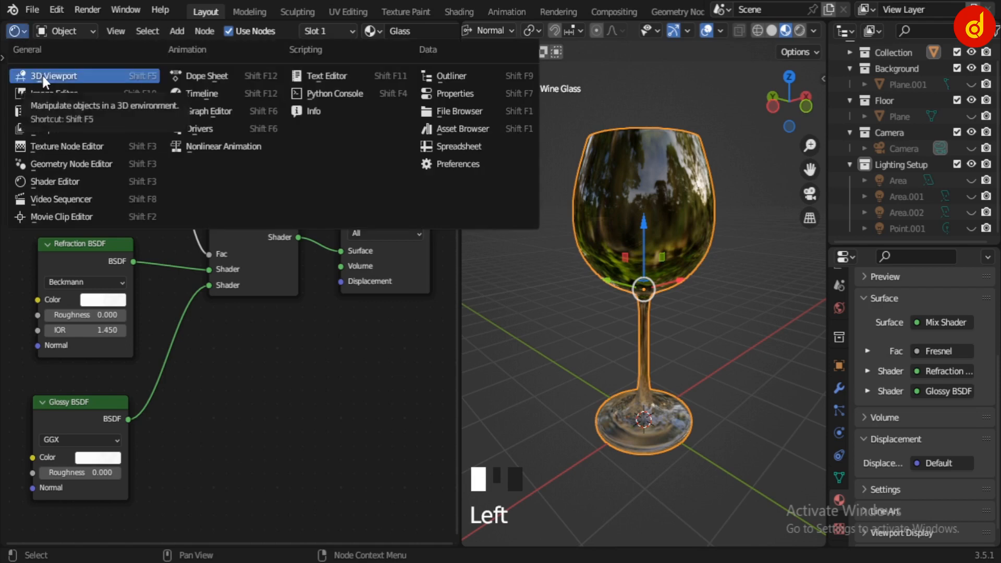
{"action": "left_click", "coordinate": [42, 75]}
{"action": "scroll", "coordinate": [279, 366], "scroll_direction": "down", "scroll_amount": 2}
{"action": "scroll", "coordinate": [279, 360], "scroll_direction": "down", "scroll_amount": 4}
{"action": "middle_click_drag", "start_coordinate": [279, 361], "coordinate": [265, 395]}
{"action": "scroll", "coordinate": [309, 409], "scroll_direction": "down", "scroll_amount": 6}
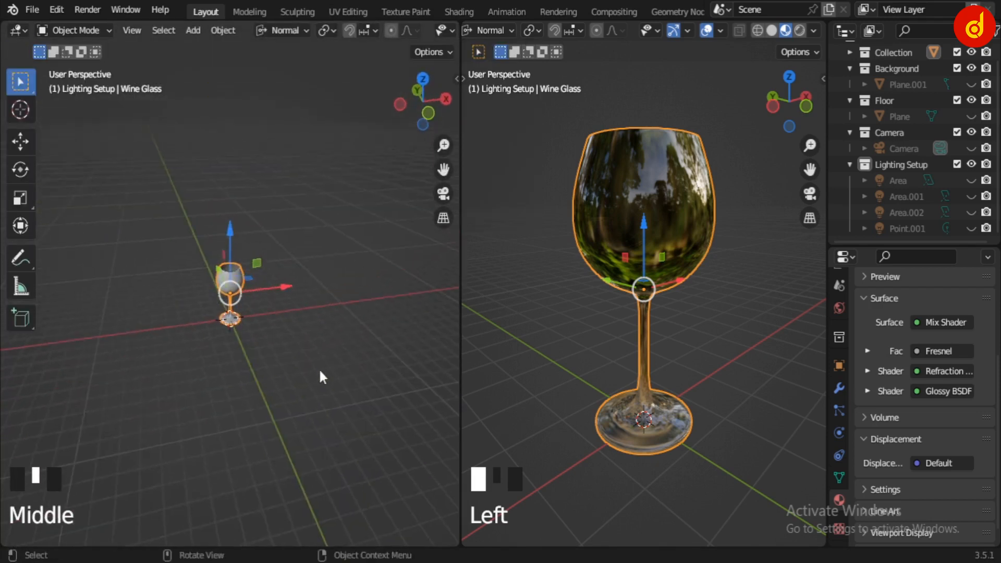
Unhide the Plane in the Floor collection beneath the wine glass.
{"action": "left_click", "coordinate": [969, 117]}
{"action": "scroll", "coordinate": [693, 354], "scroll_direction": "down", "scroll_amount": 6}
{"action": "middle_click_drag", "start_coordinate": [705, 358], "coordinate": [628, 391]}
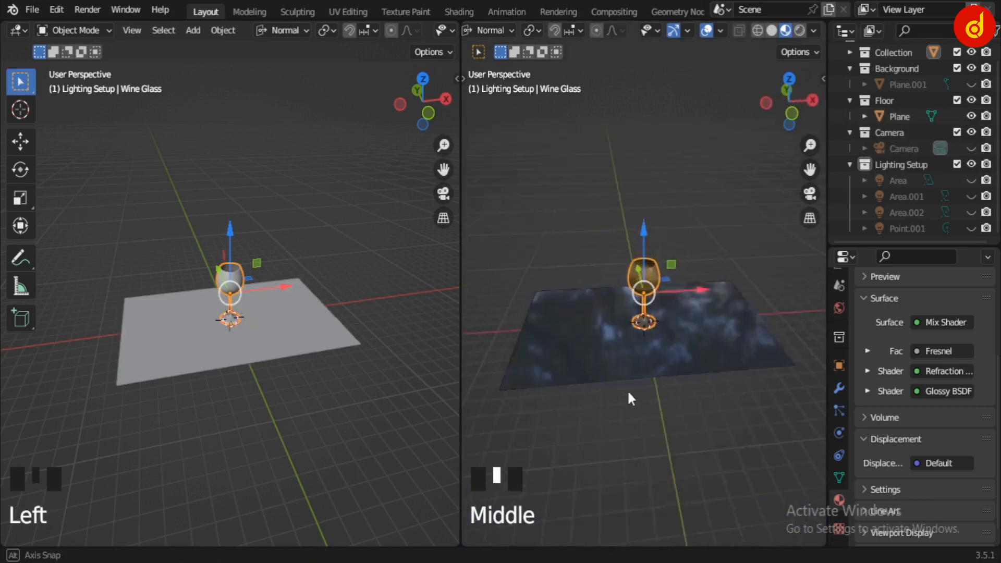
Select the floor plane and examine its material's base color values.
{"action": "left_click", "coordinate": [659, 357]}
{"action": "scroll", "coordinate": [892, 342], "scroll_direction": "up", "scroll_amount": 5}
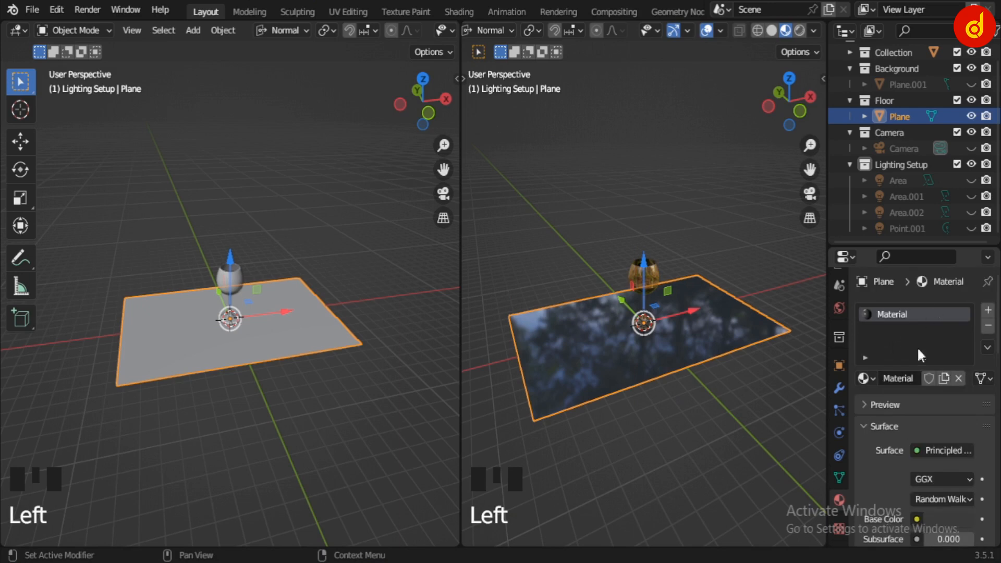
{"action": "scroll", "coordinate": [915, 371], "scroll_direction": "down", "scroll_amount": 7}
{"action": "left_click", "coordinate": [956, 358]}
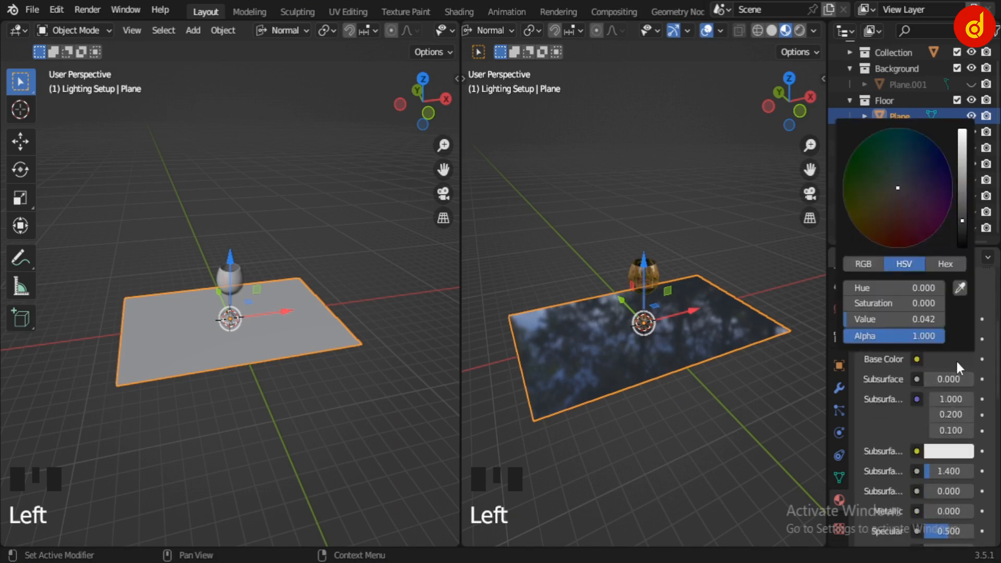
Try a roughness of 0.230 on the floor plane's material, and undo the change.
{"action": "scroll", "coordinate": [888, 423], "scroll_direction": "down", "scroll_amount": 8}
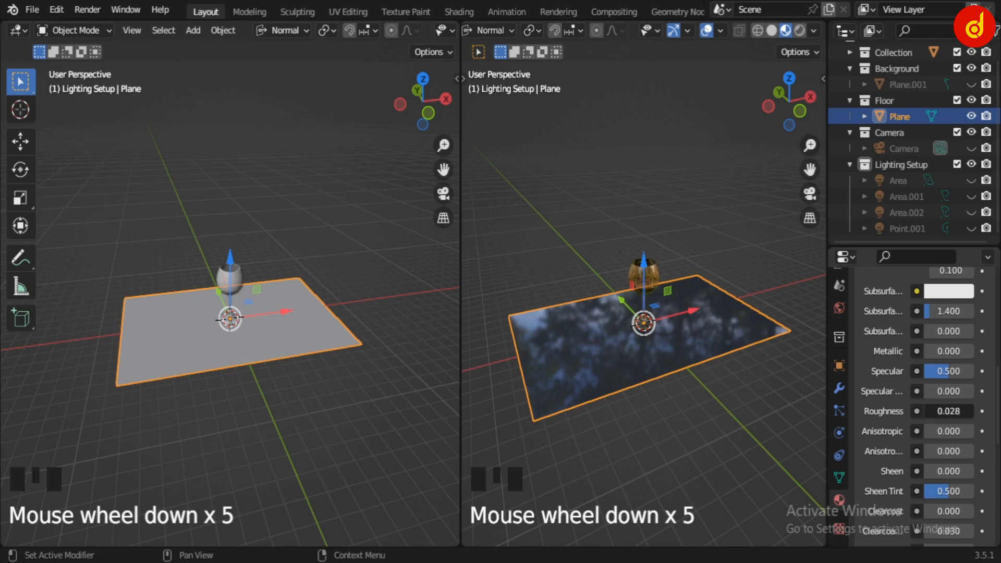
{"action": "left_click_drag", "start_coordinate": [933, 411], "coordinate": [950, 416]}
{"action": "scroll", "coordinate": [572, 367], "scroll_direction": "up", "scroll_amount": 3}
{"action": "scroll", "coordinate": [746, 390], "scroll_direction": "down", "scroll_amount": 1}
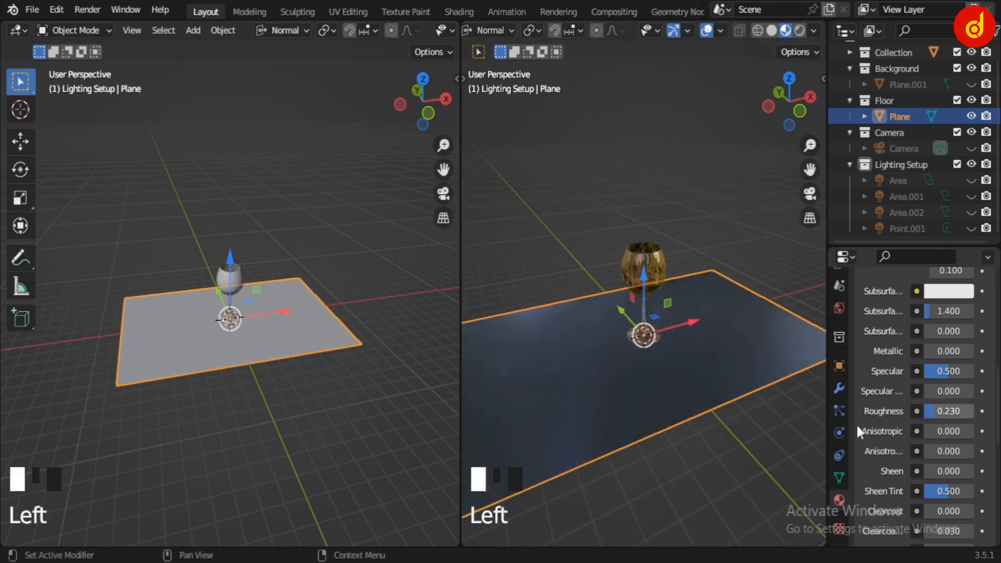
{"action": "key", "text": "ctrl+z"}
{"action": "key", "text": "ctrl+z"}
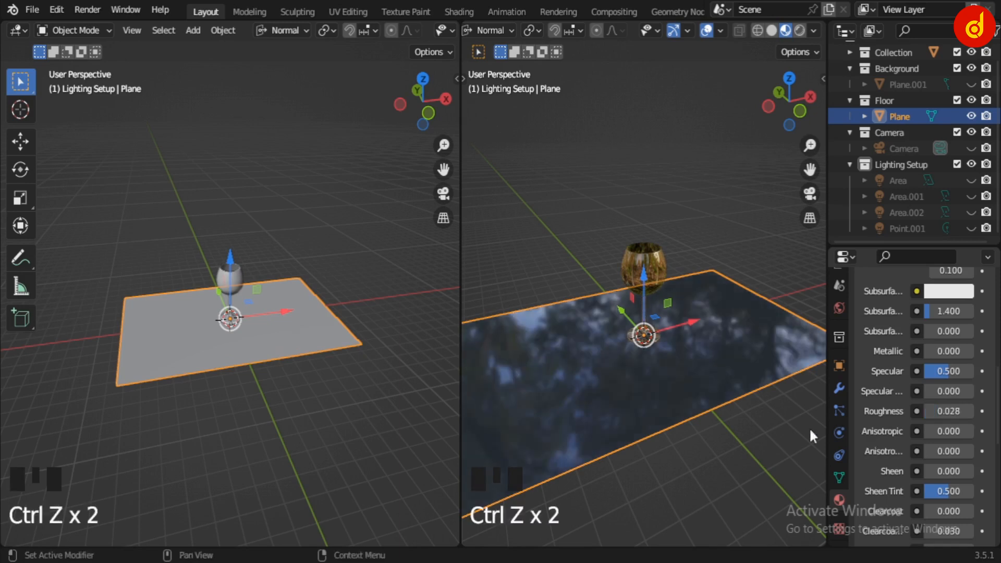
Unhide Plane.001 in the Background collection behind the glass and floor.
{"action": "scroll", "coordinate": [614, 413], "scroll_direction": "down", "scroll_amount": 3}
{"action": "middle_click_drag", "start_coordinate": [612, 408], "coordinate": [573, 365]}
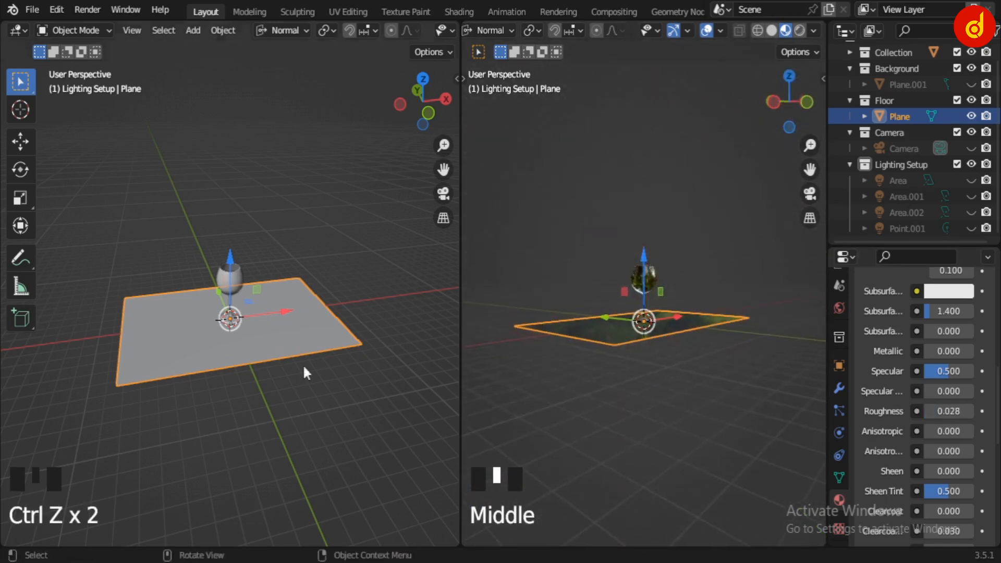
{"action": "middle_click_drag", "start_coordinate": [306, 373], "coordinate": [255, 352]}
{"action": "scroll", "coordinate": [254, 351], "scroll_direction": "up", "scroll_amount": 1}
{"action": "scroll", "coordinate": [260, 350], "scroll_direction": "down", "scroll_amount": 4}
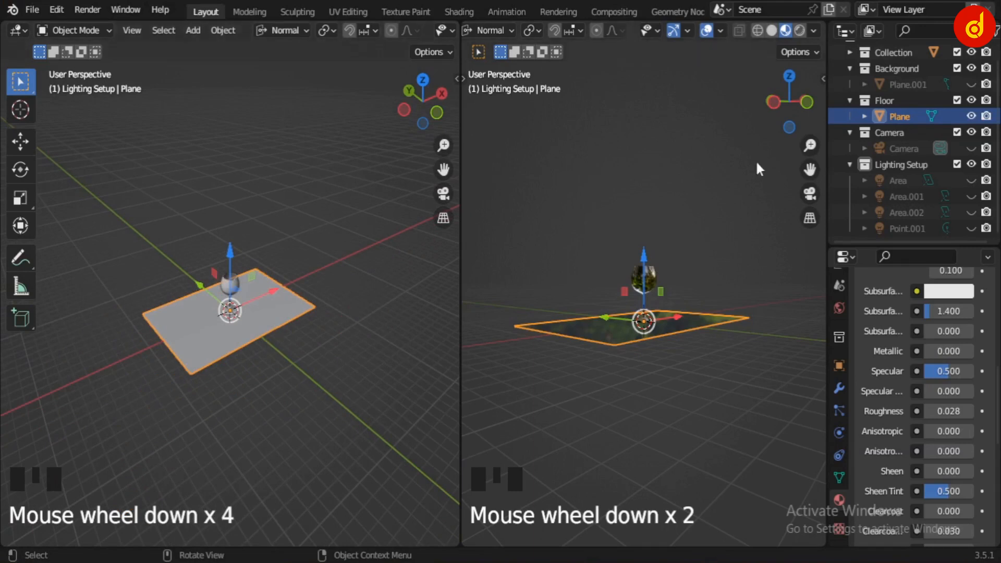
{"action": "left_click", "coordinate": [970, 84]}
{"action": "scroll", "coordinate": [178, 257], "scroll_direction": "down", "scroll_amount": 3}
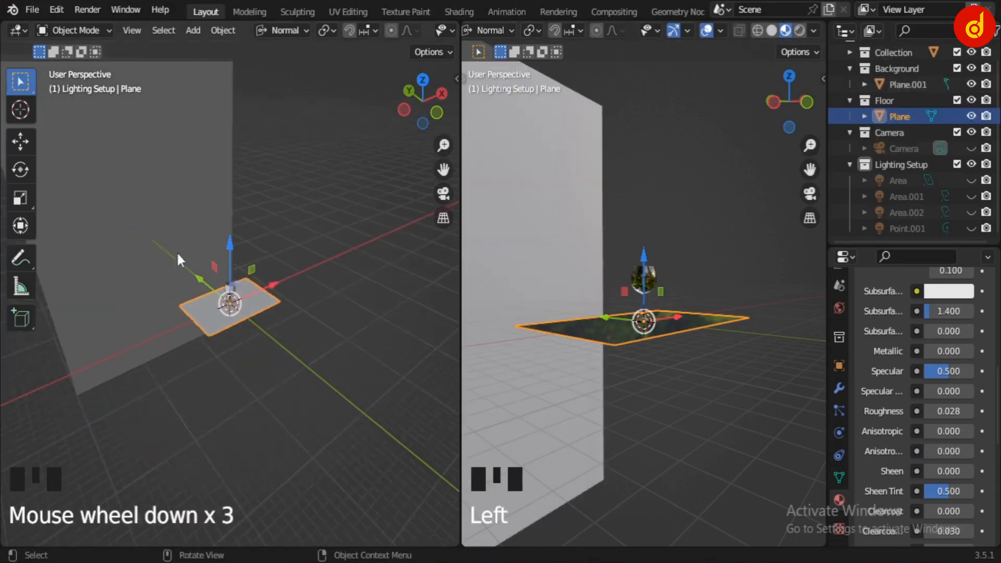
Select the background plane and examine its material's base color, roughness and other surface settings.
{"action": "middle_click_drag", "start_coordinate": [177, 251], "coordinate": [235, 229]}
{"action": "left_click", "coordinate": [541, 186]}
{"action": "scroll", "coordinate": [611, 208], "scroll_direction": "down", "scroll_amount": 6}
{"action": "middle_click_drag", "start_coordinate": [611, 208], "coordinate": [677, 239]}
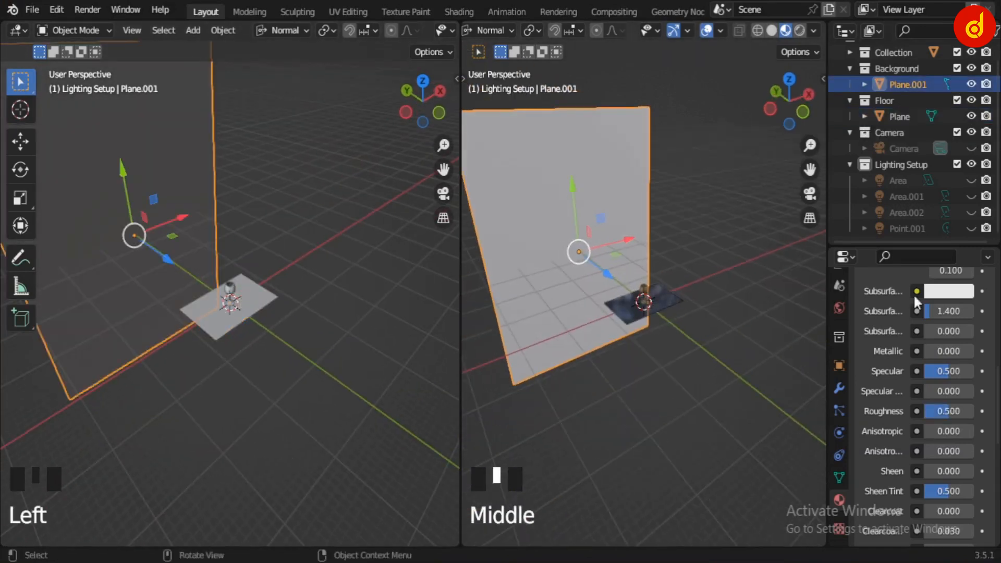
{"action": "scroll", "coordinate": [933, 295], "scroll_direction": "up", "scroll_amount": 5}
{"action": "left_click", "coordinate": [953, 391]}
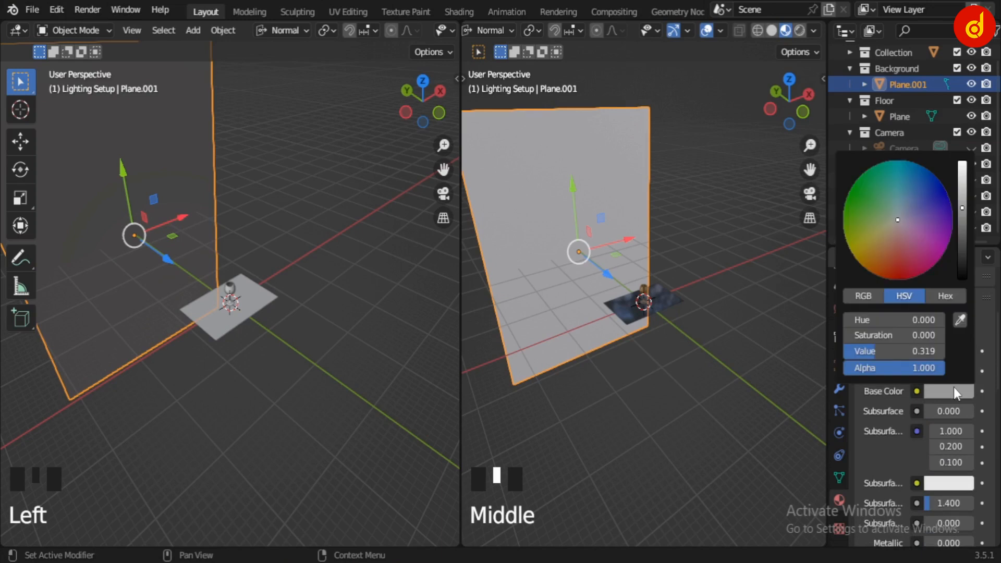
{"action": "scroll", "coordinate": [947, 482], "scroll_direction": "down", "scroll_amount": 7}
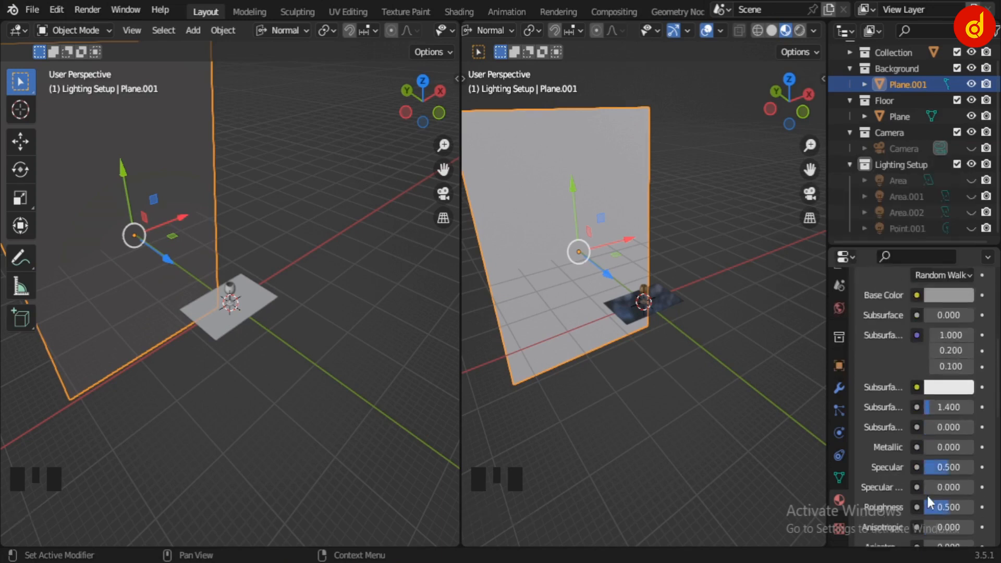
{"action": "scroll", "coordinate": [881, 395], "scroll_direction": "down", "scroll_amount": 5}
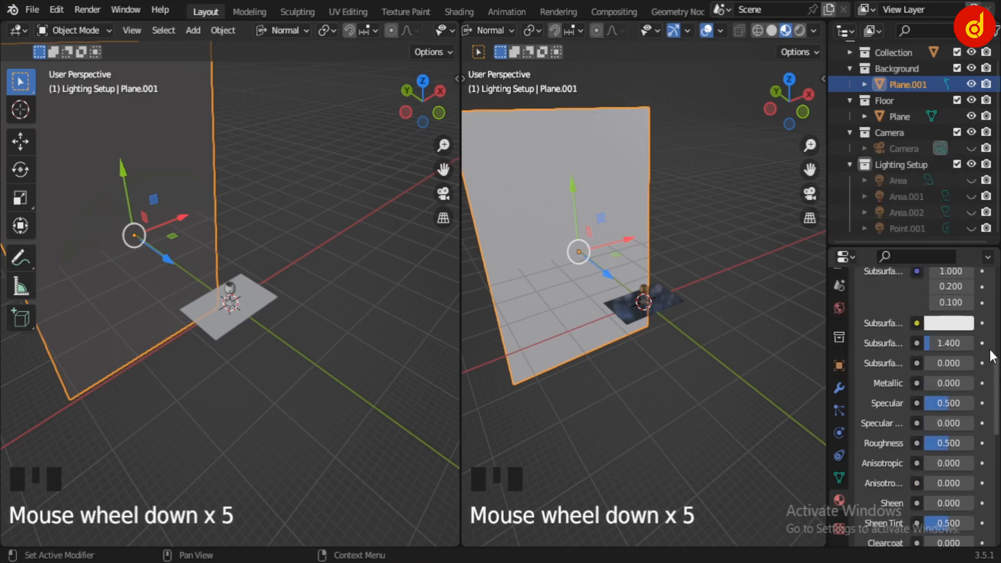
{"action": "scroll", "coordinate": [992, 356], "scroll_direction": "down", "scroll_amount": 5}
{"action": "scroll", "coordinate": [654, 289], "scroll_direction": "up", "scroll_amount": 5}
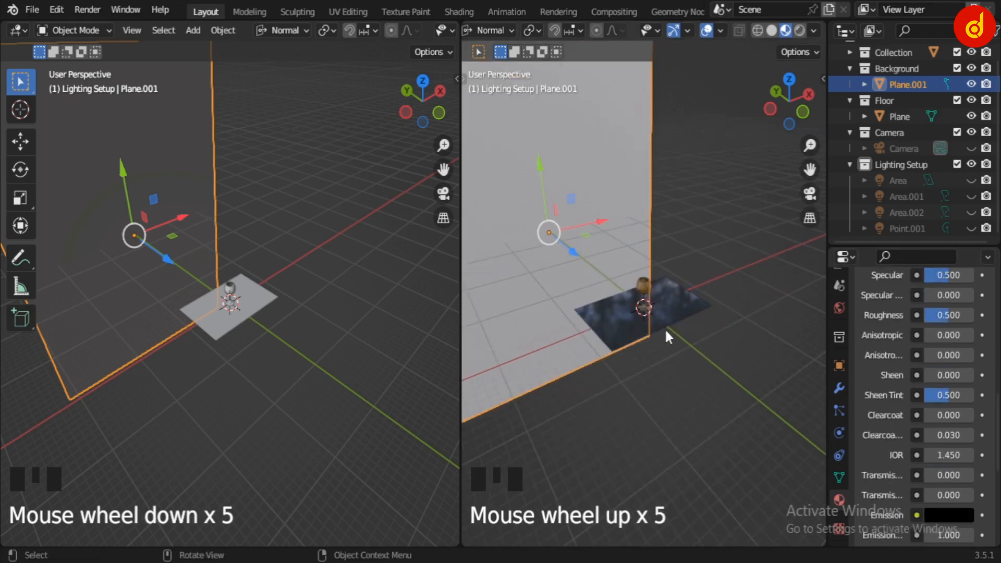
Unhide the Camera object in the scene and select it.
{"action": "middle_click_drag", "start_coordinate": [665, 328], "coordinate": [714, 412], "text": "shift"}
{"action": "middle_click_drag", "start_coordinate": [186, 279], "coordinate": [495, 322]}
{"action": "scroll", "coordinate": [198, 318], "scroll_direction": "up", "scroll_amount": 4}
{"action": "scroll", "coordinate": [318, 351], "scroll_direction": "down", "scroll_amount": 2}
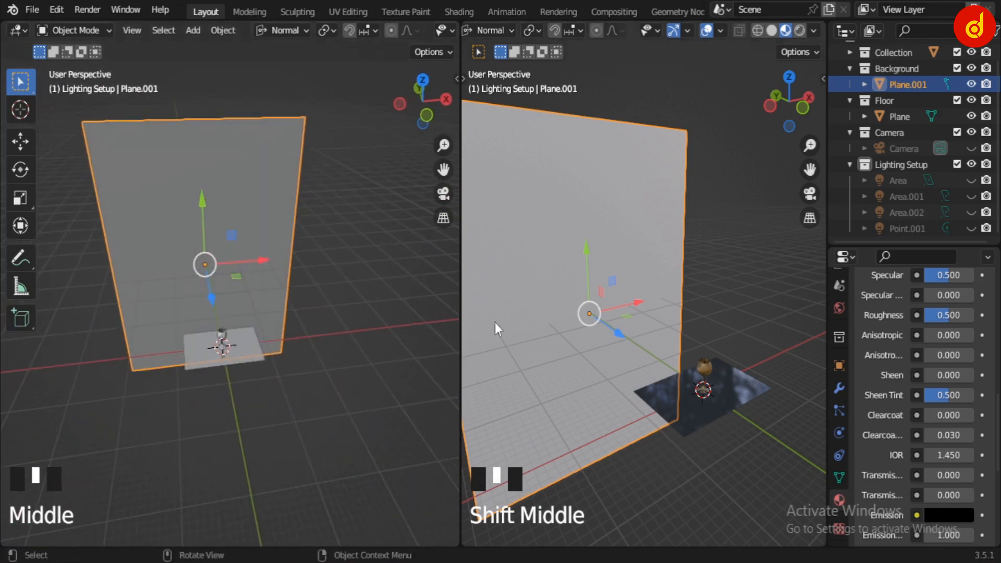
{"action": "left_click", "coordinate": [971, 149]}
{"action": "left_click", "coordinate": [230, 382]}
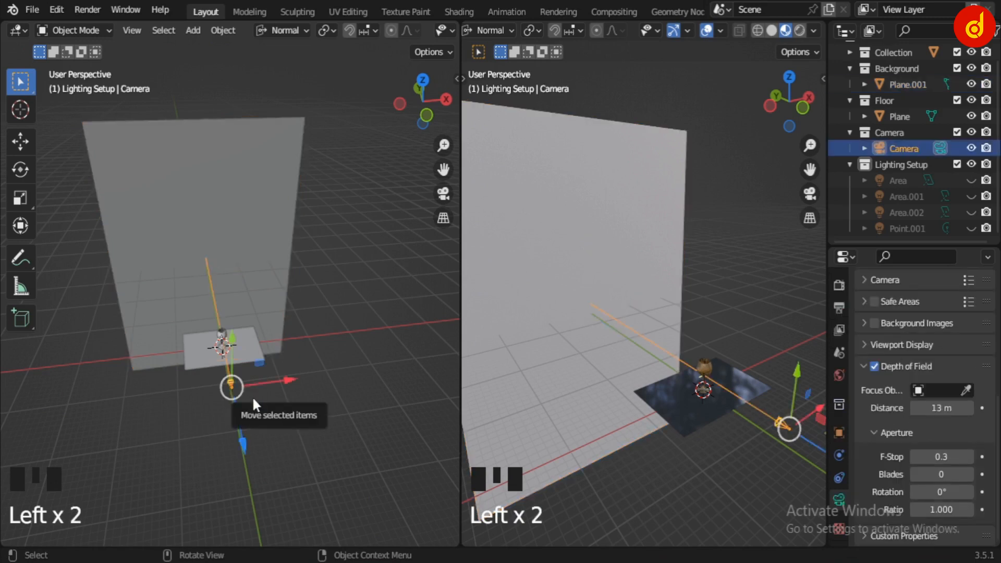
{"action": "key", "text": "KP_Decimal"}
{"action": "scroll", "coordinate": [250, 392], "scroll_direction": "down", "scroll_amount": 17}
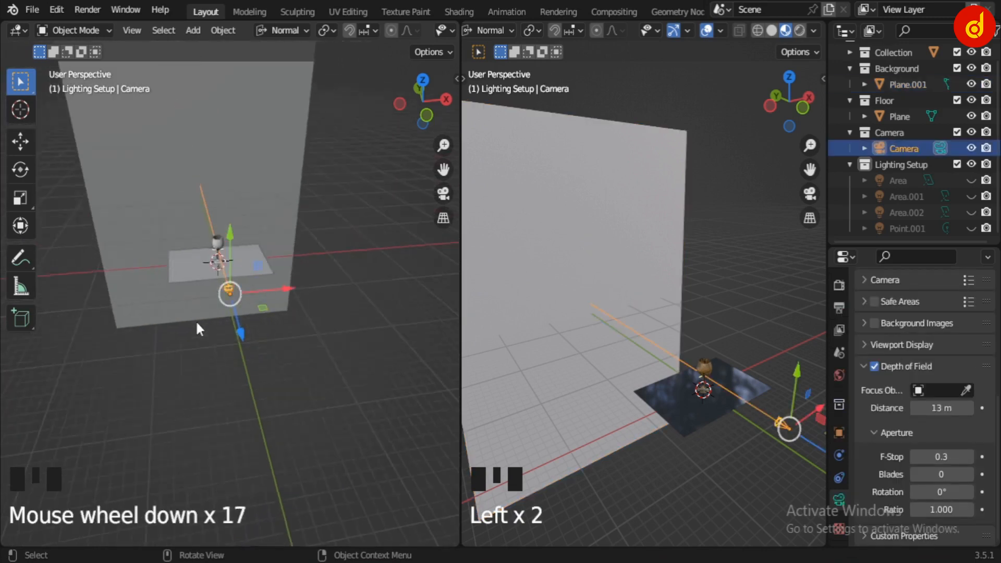
{"action": "middle_click_drag", "start_coordinate": [196, 324], "coordinate": [214, 339]}
Widen the material preview viewport and show the wine glass through the active camera.
{"action": "left_click_drag", "start_coordinate": [416, 362], "coordinate": [408, 362]}
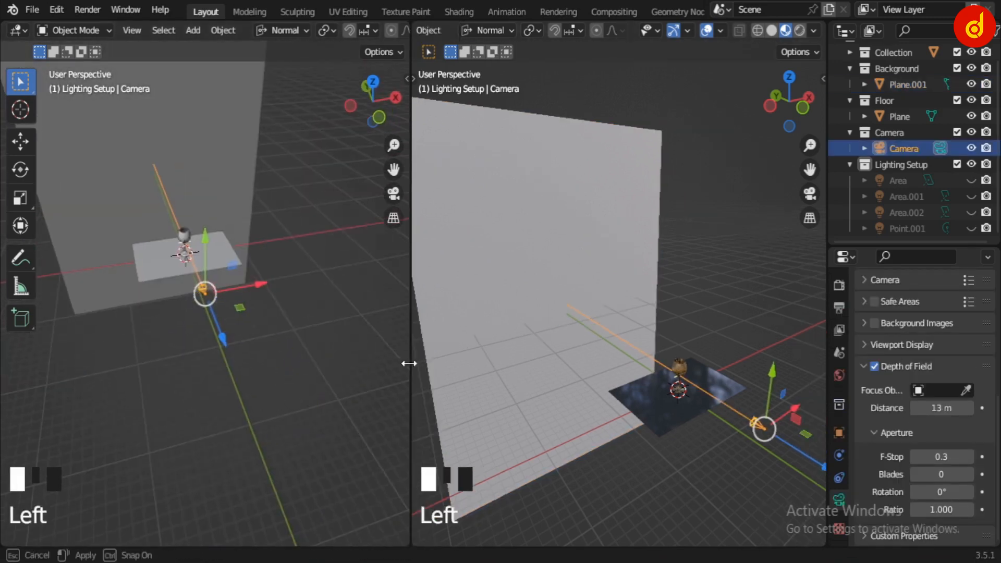
{"action": "middle_click_drag", "start_coordinate": [666, 367], "coordinate": [624, 386]}
{"action": "key", "text": "KP_0"}
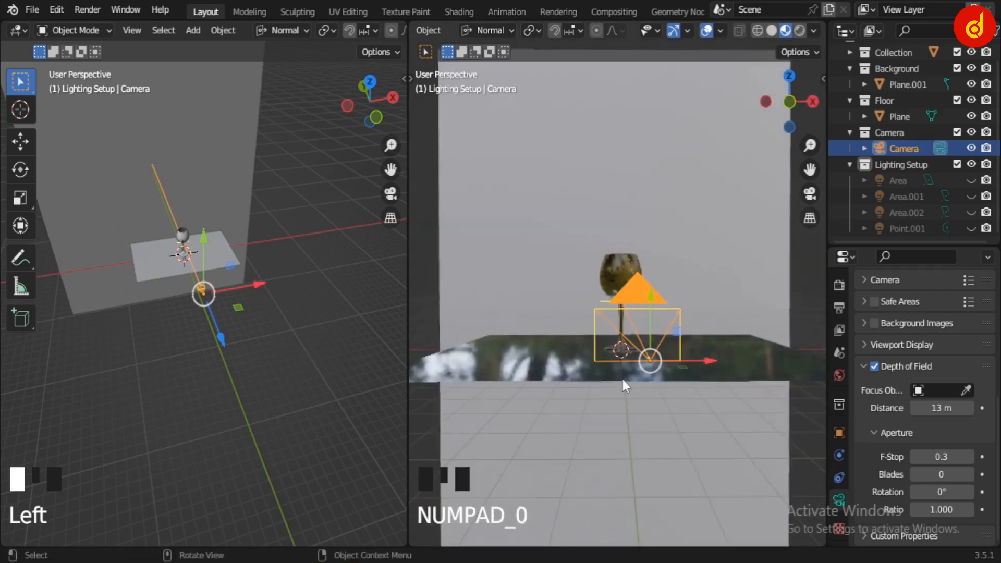
{"action": "key", "text": "KP_0"}
{"action": "key", "text": "KP_0"}
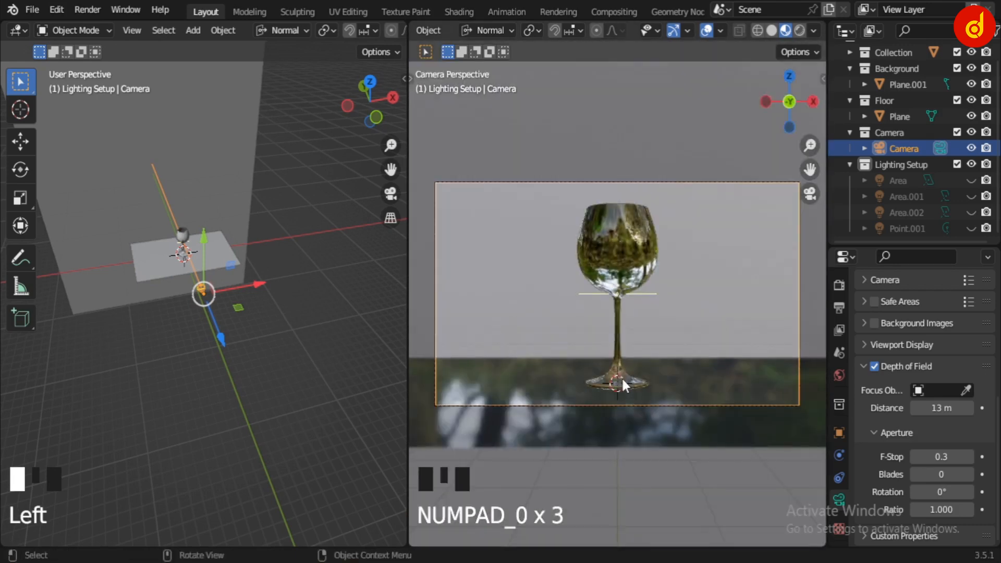
{"action": "left_click_drag", "start_coordinate": [810, 146], "coordinate": [810, 126]}
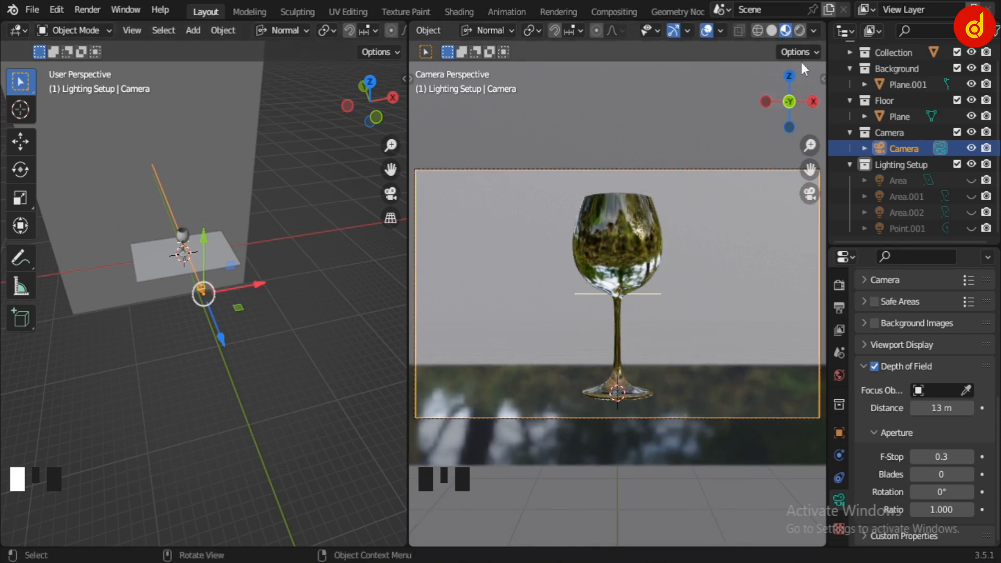
Display the camera view in solid shading for a close-up of the glass stem's base.
{"action": "left_click", "coordinate": [771, 30]}
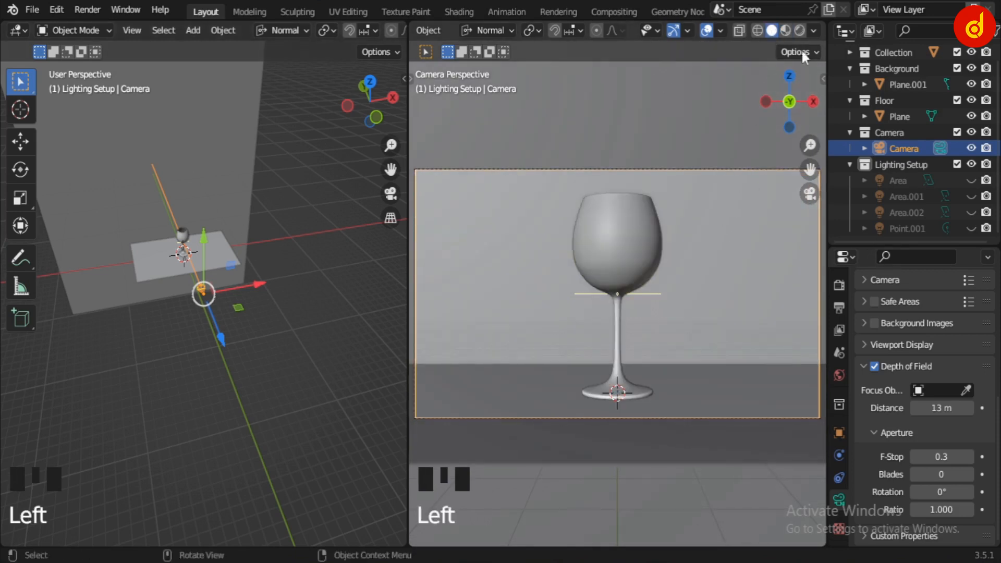
{"action": "left_click", "coordinate": [812, 29]}
{"action": "scroll", "coordinate": [608, 297], "scroll_direction": "up", "scroll_amount": 7}
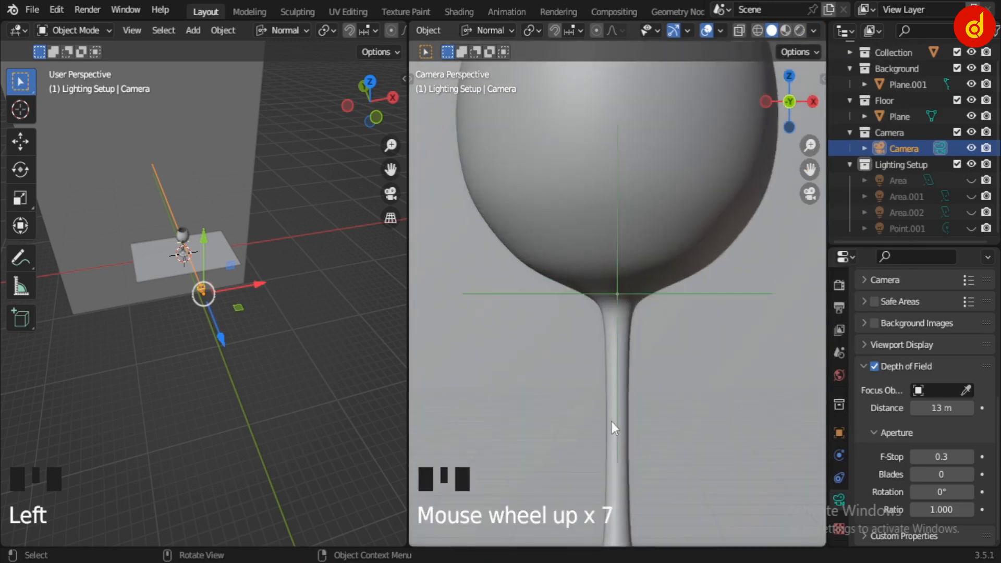
{"action": "middle_click_drag", "start_coordinate": [611, 421], "coordinate": [632, 155], "text": "shift"}
{"action": "scroll", "coordinate": [639, 258], "scroll_direction": "up", "scroll_amount": 6}
{"action": "middle_click_drag", "start_coordinate": [639, 257], "coordinate": [670, 258], "text": "shift"}
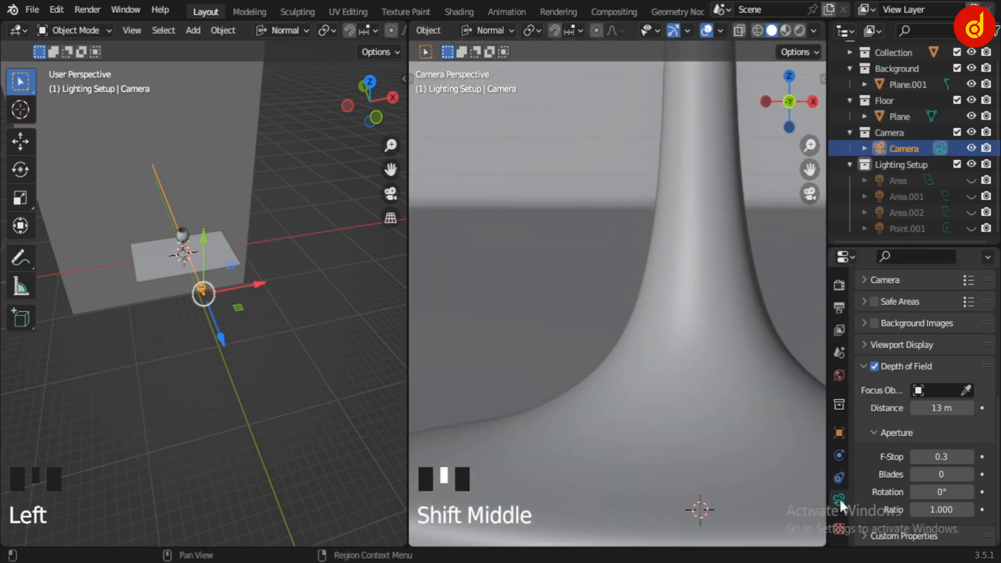
Toggle the camera's Depth of Field off and on to compare its effect, leaving it enabled.
{"action": "left_click", "coordinate": [874, 366]}
{"action": "left_click", "coordinate": [874, 366]}
{"action": "left_click", "coordinate": [874, 366]}
{"action": "left_click", "coordinate": [874, 366]}
{"action": "left_click", "coordinate": [875, 367]}
{"action": "left_click", "coordinate": [875, 367]}
{"action": "left_click", "coordinate": [874, 366]}
{"action": "left_click", "coordinate": [874, 366]}
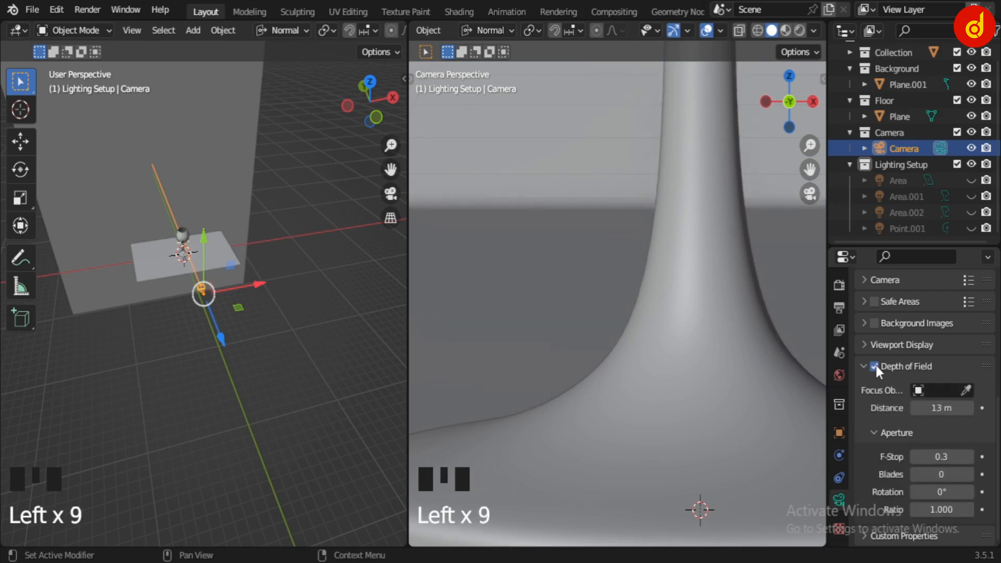
Fit the whole camera frame back into its viewport, leaving a small margin around it.
{"action": "middle_click_drag", "start_coordinate": [323, 256], "coordinate": [239, 291]}
{"action": "scroll", "coordinate": [260, 285], "scroll_direction": "down", "scroll_amount": 6}
{"action": "scroll", "coordinate": [259, 281], "scroll_direction": "down", "scroll_amount": 2}
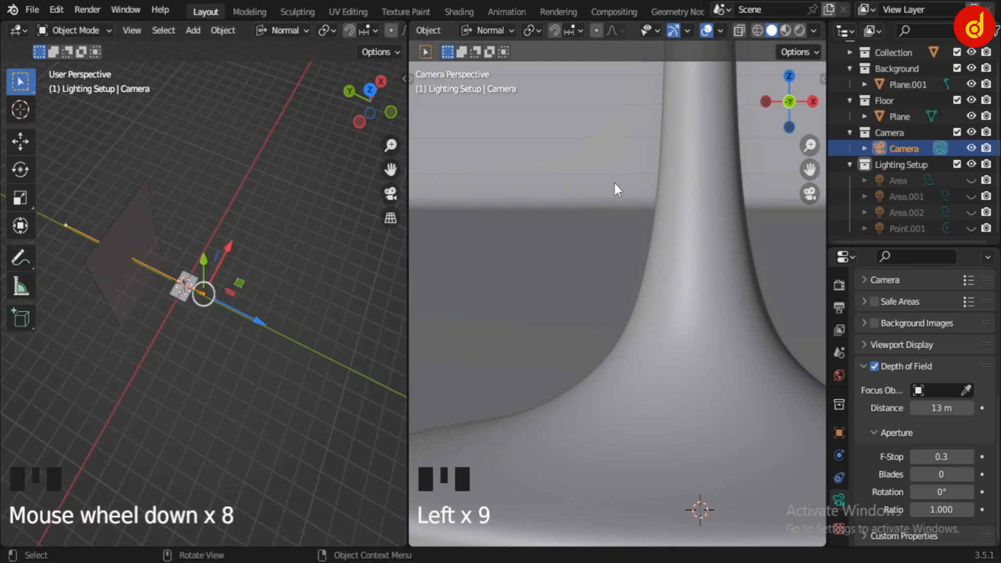
{"action": "scroll", "coordinate": [614, 185], "scroll_direction": "down", "scroll_amount": 20}
{"action": "key", "text": "Home"}
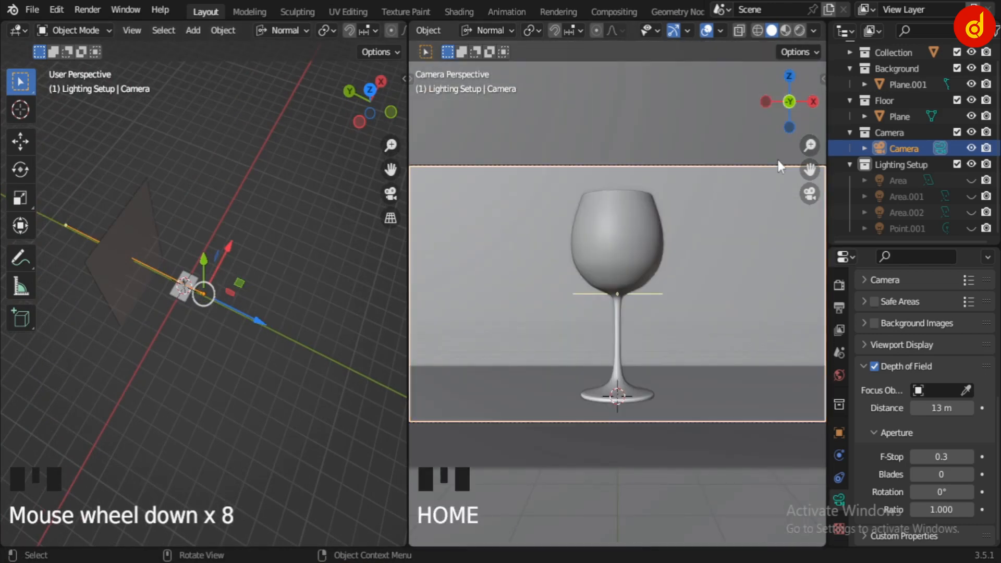
{"action": "left_click_drag", "start_coordinate": [809, 146], "coordinate": [810, 152]}
{"action": "scroll", "coordinate": [203, 307], "scroll_direction": "down", "scroll_amount": 6}
{"action": "scroll", "coordinate": [200, 301], "scroll_direction": "up", "scroll_amount": 7}
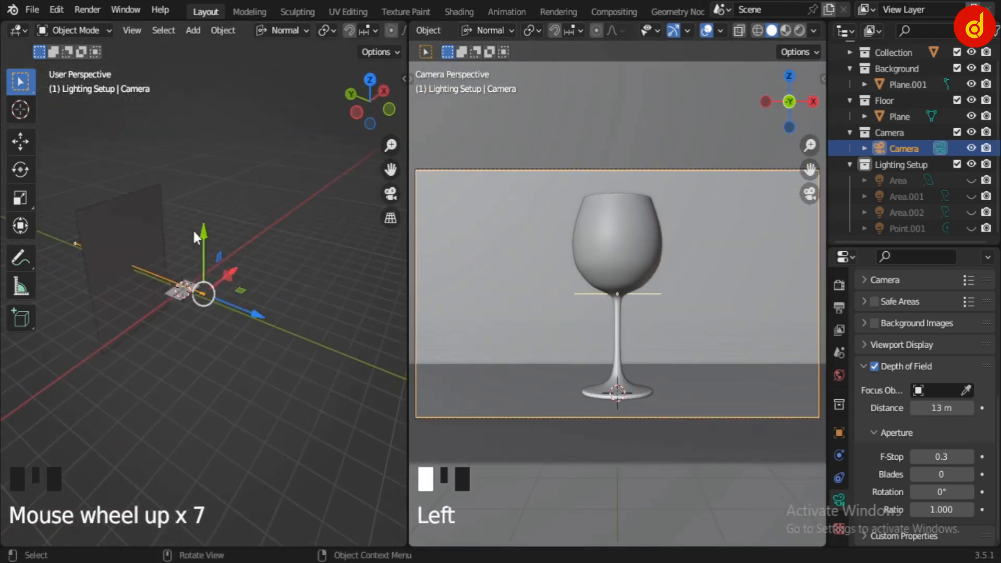
Examine the scene's render engine, sampling and Color Management settings.
{"action": "middle_click_drag", "start_coordinate": [180, 323], "coordinate": [163, 307]}
{"action": "scroll", "coordinate": [290, 406], "scroll_direction": "up", "scroll_amount": 4}
{"action": "middle_click_drag", "start_coordinate": [290, 406], "coordinate": [271, 320], "text": "shift"}
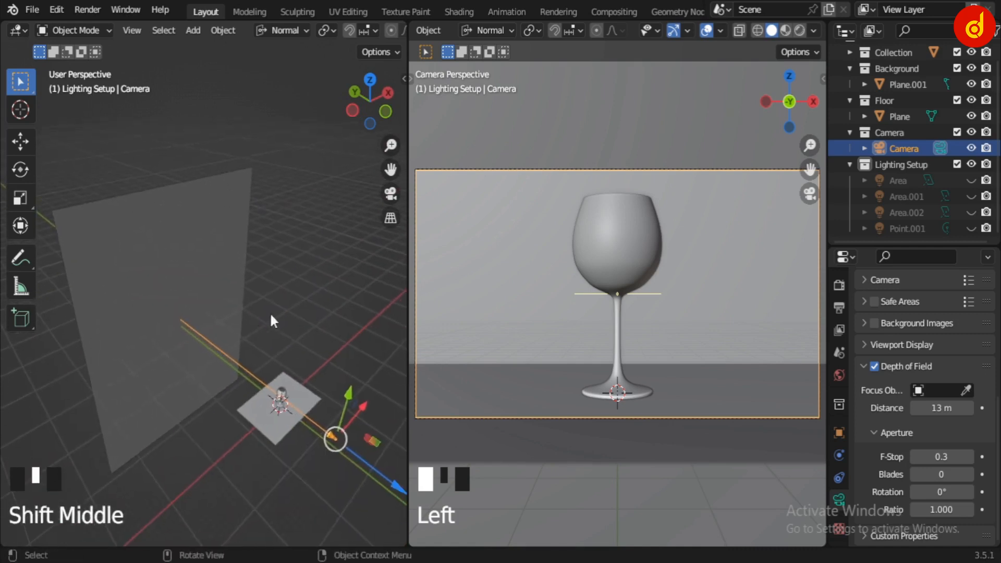
{"action": "scroll", "coordinate": [893, 311], "scroll_direction": "up", "scroll_amount": 5}
{"action": "left_click", "coordinate": [838, 285]}
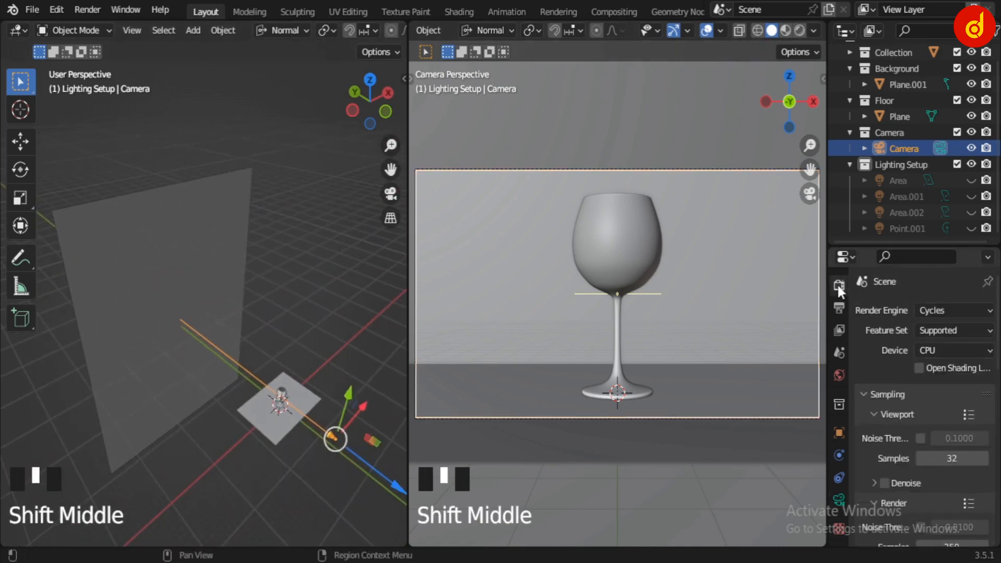
{"action": "scroll", "coordinate": [952, 289], "scroll_direction": "down", "scroll_amount": 20}
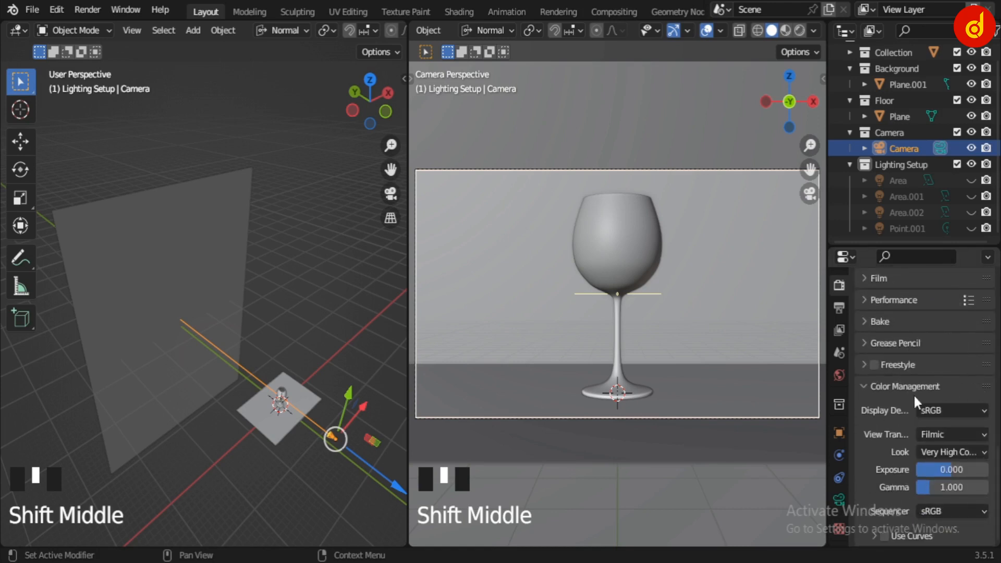
Show the camera view in rendered shading with the gizmos and overlays hidden.
{"action": "double_click", "coordinate": [799, 30]}
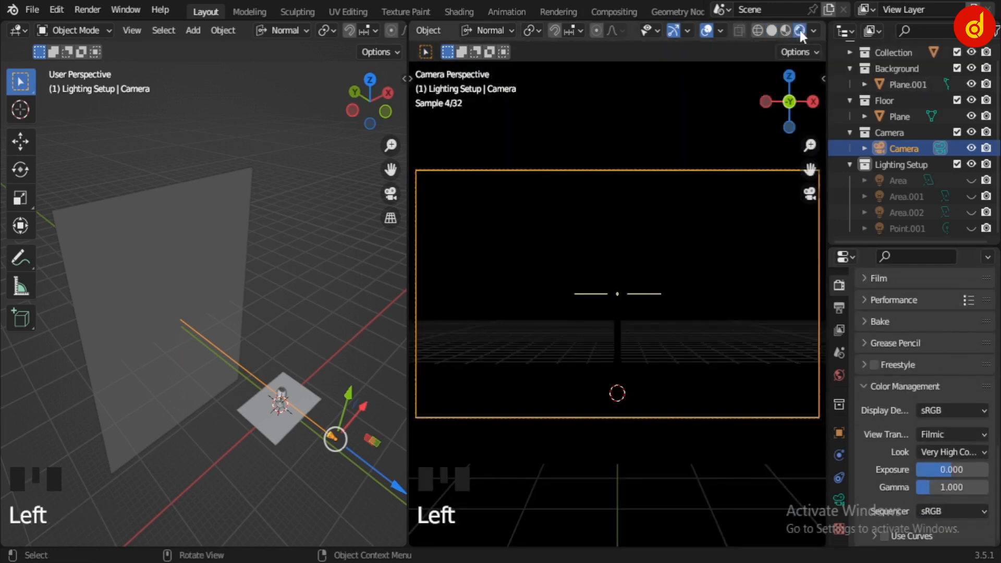
{"action": "left_click", "coordinate": [671, 31]}
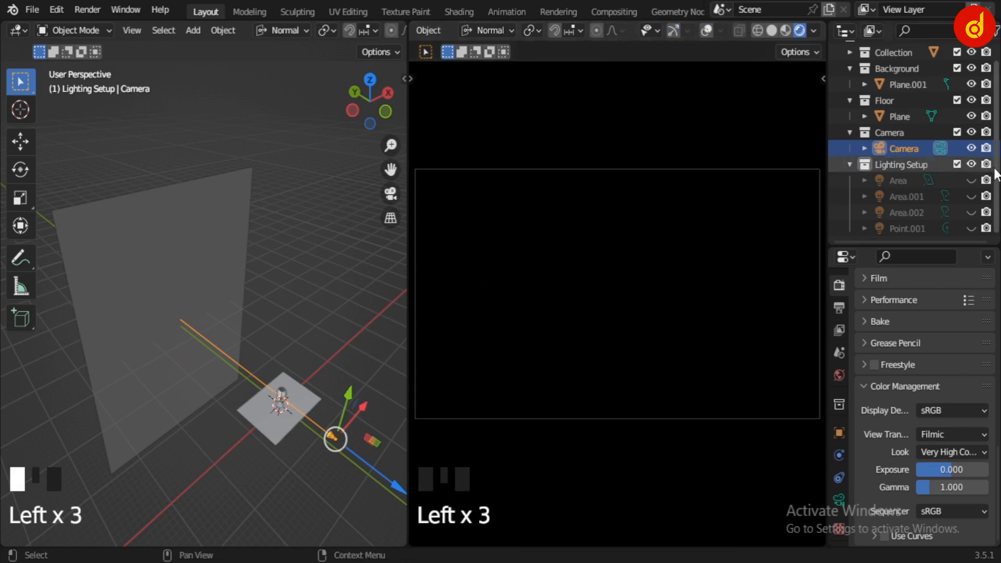
Turn on only the blue Area light, examine its settings and placement beside the glass, and hide it again.
{"action": "scroll", "coordinate": [275, 345], "scroll_direction": "up", "scroll_amount": 3}
{"action": "middle_click_drag", "start_coordinate": [300, 344], "coordinate": [227, 198]}
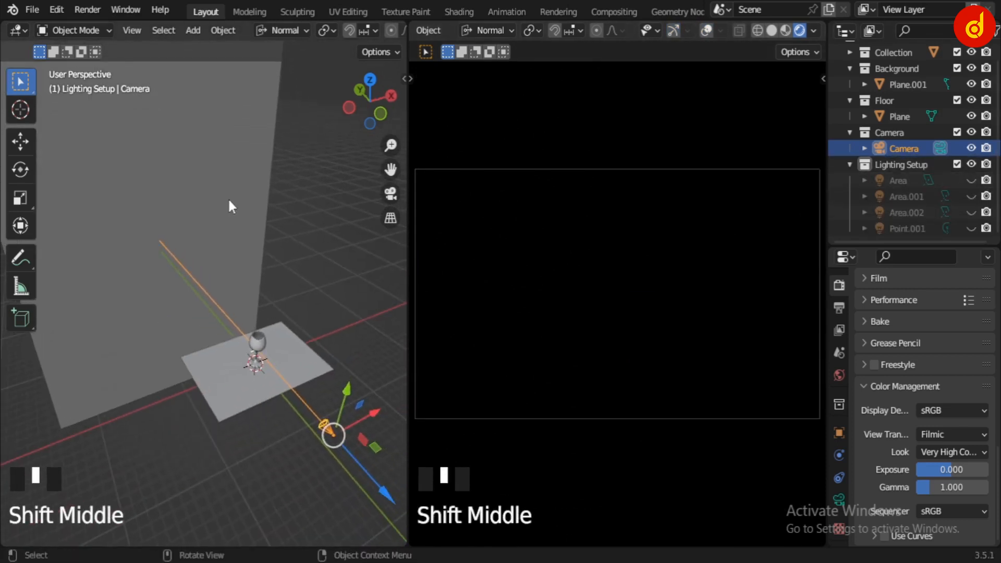
{"action": "left_click", "coordinate": [969, 180]}
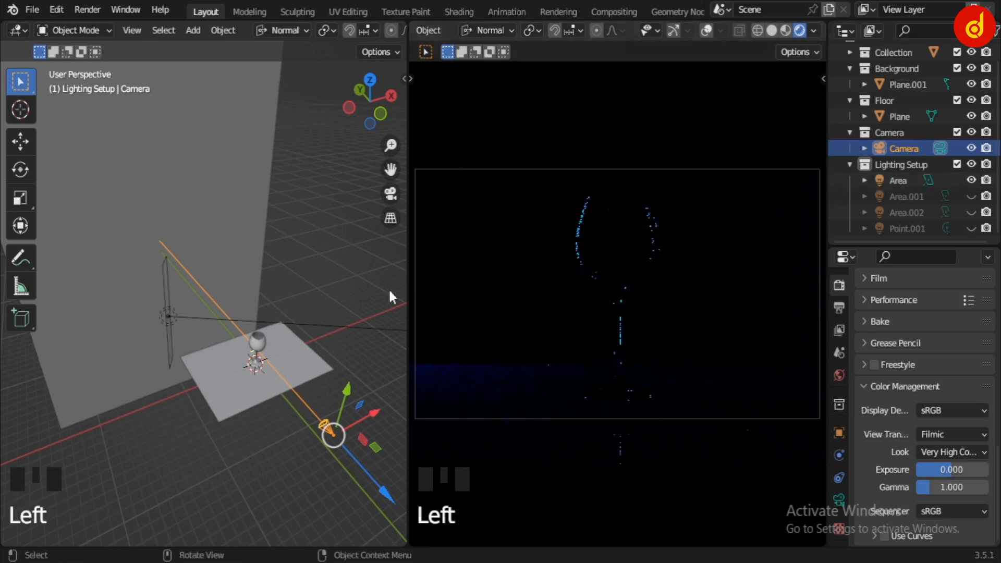
{"action": "left_click", "coordinate": [168, 316]}
{"action": "left_click", "coordinate": [838, 499]}
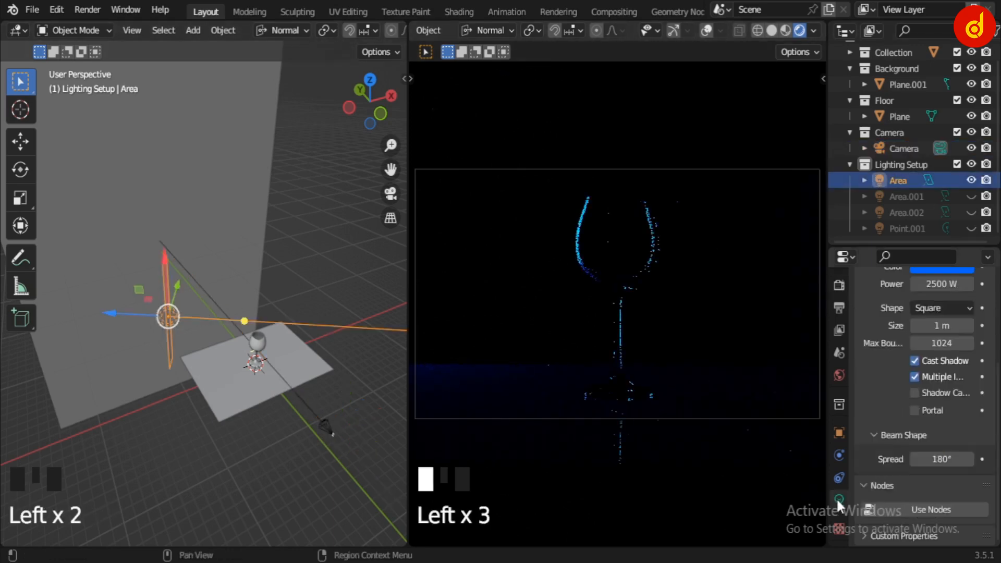
{"action": "scroll", "coordinate": [908, 423], "scroll_direction": "up", "scroll_amount": 3}
{"action": "middle_click_drag", "start_coordinate": [210, 396], "coordinate": [47, 404]}
{"action": "middle_click_drag", "start_coordinate": [162, 388], "coordinate": [263, 407]}
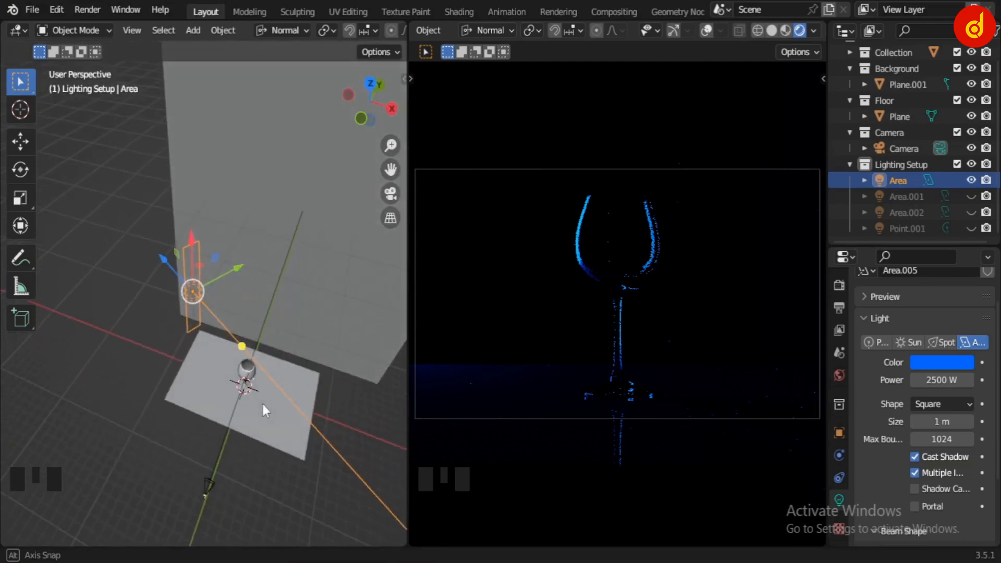
{"action": "left_click", "coordinate": [970, 180]}
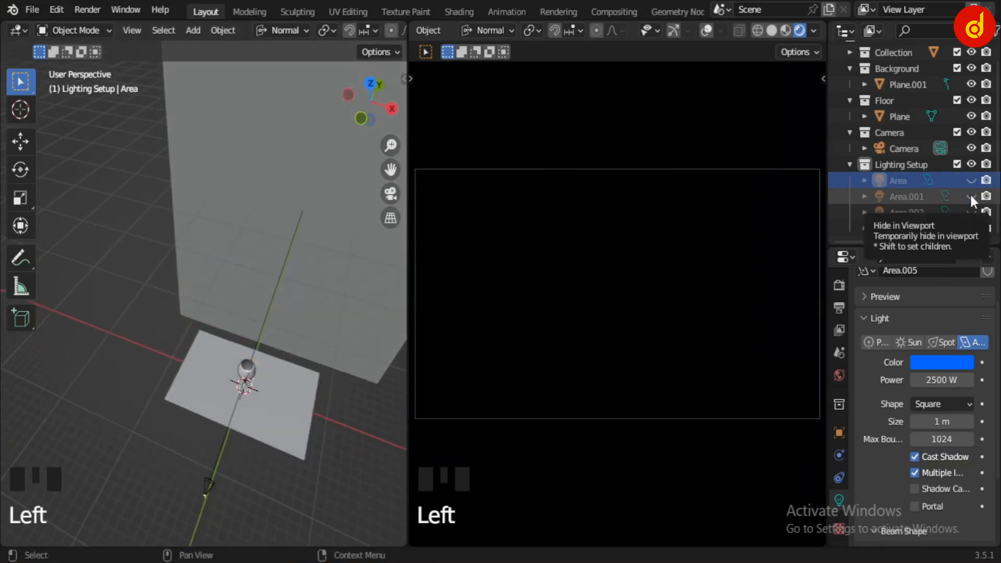
Make the red Area.002 light the only visible one and examine its light settings and placement around the glass.
{"action": "left_click", "coordinate": [970, 196]}
{"action": "left_click", "coordinate": [970, 196]}
{"action": "left_click", "coordinate": [971, 215]}
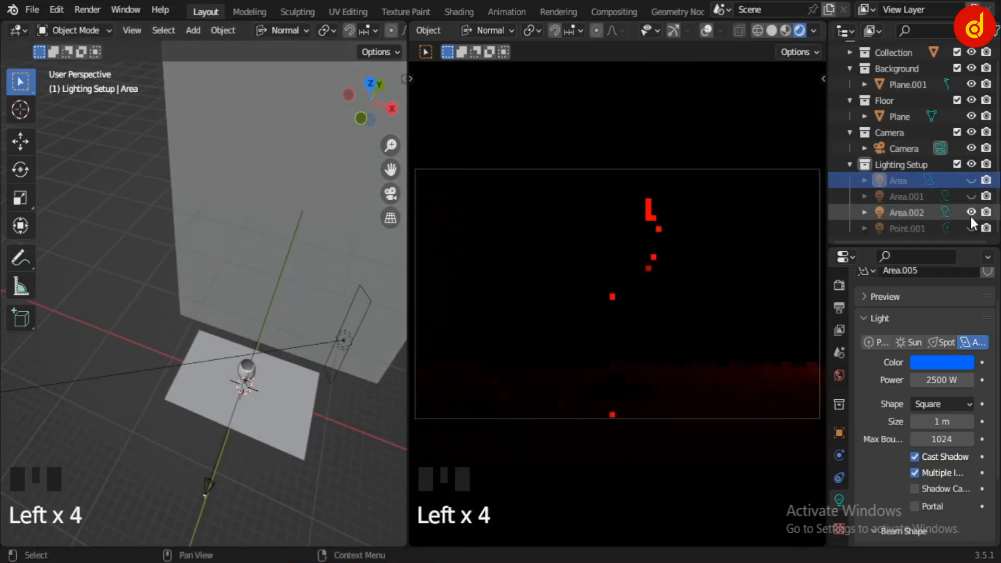
{"action": "left_click", "coordinate": [343, 345]}
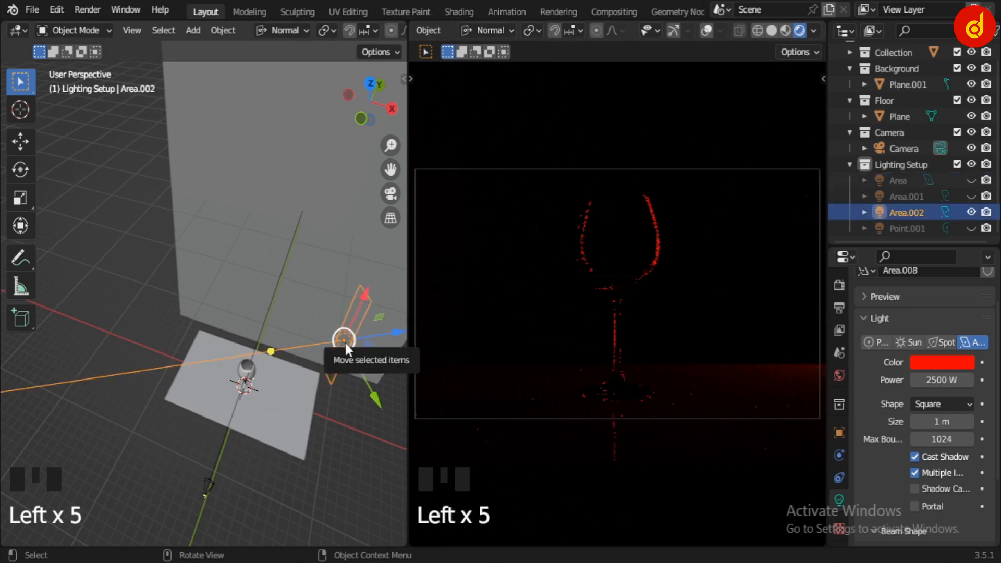
{"action": "scroll", "coordinate": [345, 379], "scroll_direction": "down", "scroll_amount": 1}
{"action": "middle_click_drag", "start_coordinate": [345, 380], "coordinate": [306, 280]}
{"action": "scroll", "coordinate": [305, 291], "scroll_direction": "up", "scroll_amount": 2}
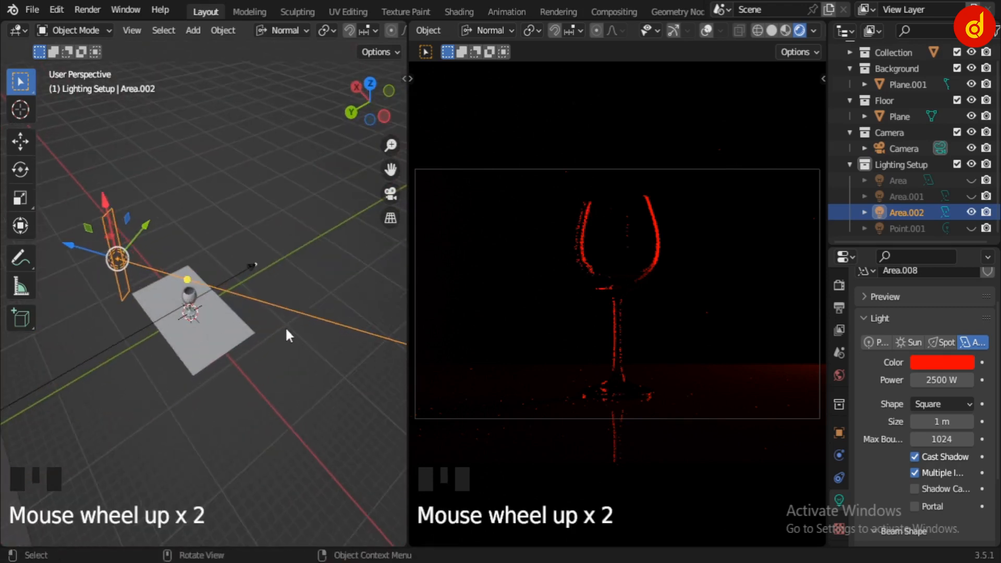
{"action": "middle_click_drag", "start_coordinate": [286, 335], "coordinate": [243, 341]}
Alternate the visibility of the Area and Area.002 lights to compare them, inspect Area.002's placement, and leave both hidden.
{"action": "left_click", "coordinate": [971, 212]}
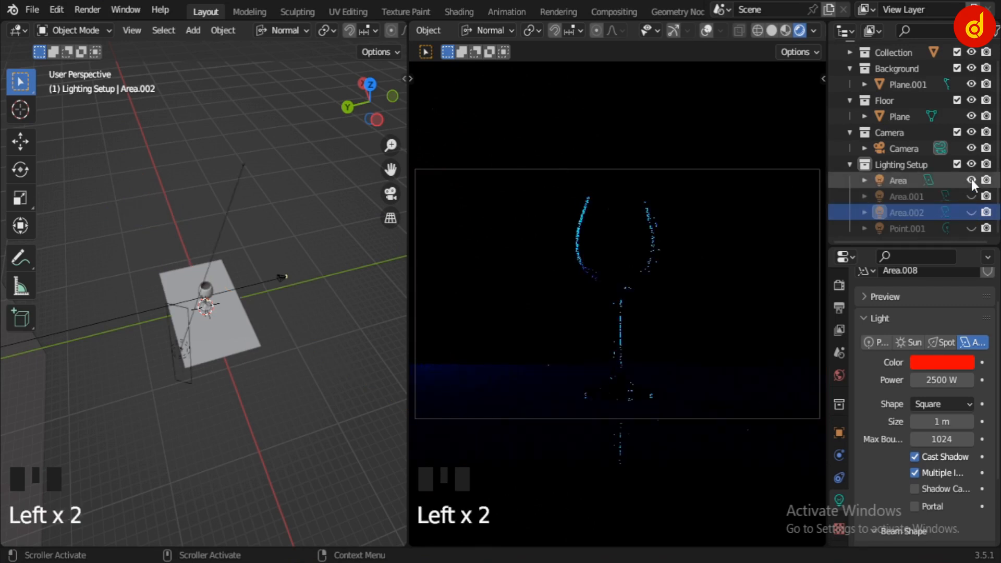
{"action": "left_click", "coordinate": [971, 179]}
{"action": "left_click", "coordinate": [970, 212]}
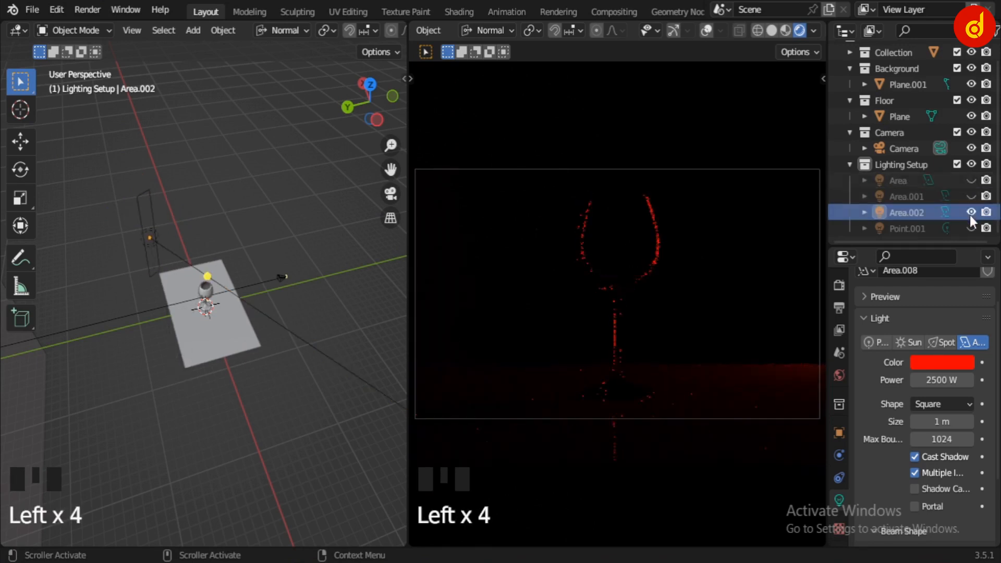
{"action": "middle_click_drag", "start_coordinate": [277, 344], "coordinate": [208, 253]}
{"action": "left_click", "coordinate": [195, 222]}
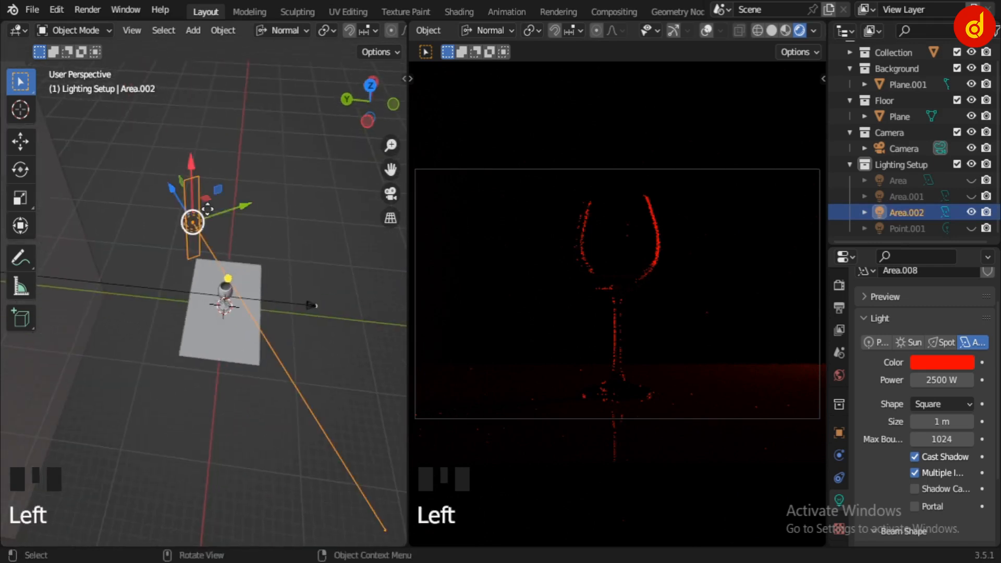
{"action": "middle_click_drag", "start_coordinate": [297, 370], "coordinate": [279, 336]}
{"action": "left_click", "coordinate": [970, 212]}
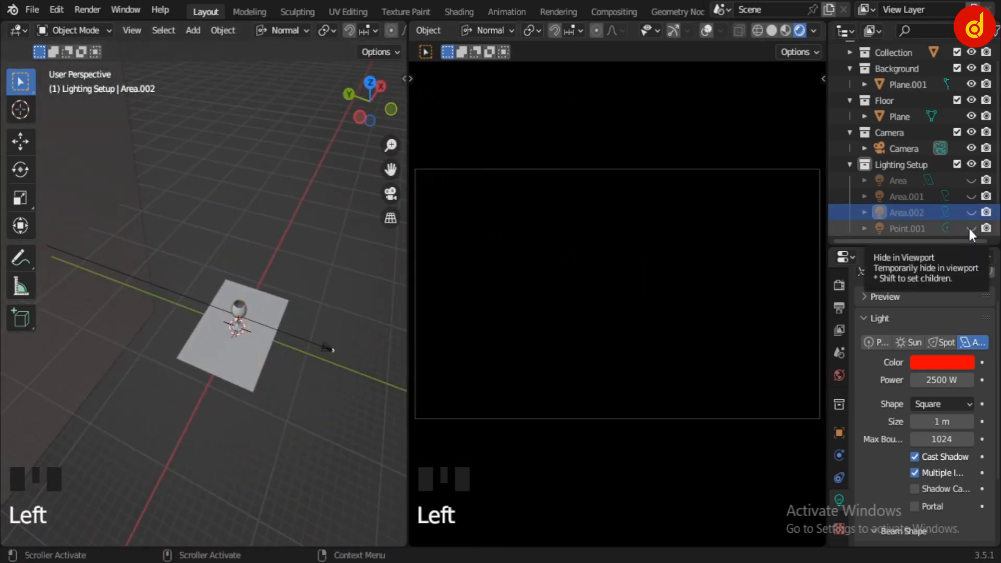
Show the Point.001 light alone, frame it to examine its settings and position near the glass, and hide it again.
{"action": "left_click", "coordinate": [970, 228]}
{"action": "left_click", "coordinate": [252, 299]}
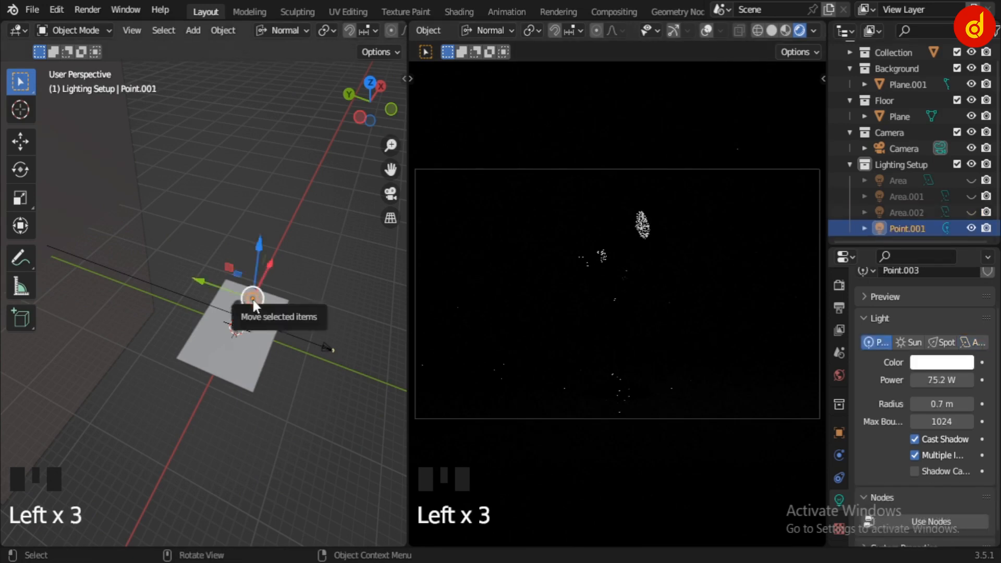
{"action": "key", "text": "KP_Decimal"}
{"action": "scroll", "coordinate": [252, 297], "scroll_direction": "down", "scroll_amount": 6}
{"action": "middle_click_drag", "start_coordinate": [251, 297], "coordinate": [340, 377]}
{"action": "scroll", "coordinate": [146, 374], "scroll_direction": "down", "scroll_amount": 4}
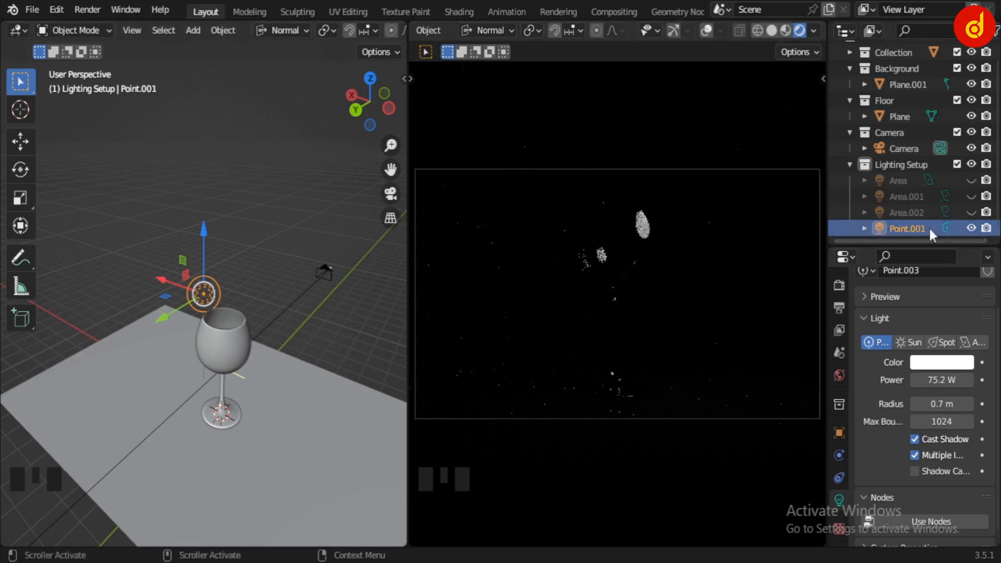
{"action": "left_click", "coordinate": [971, 228]}
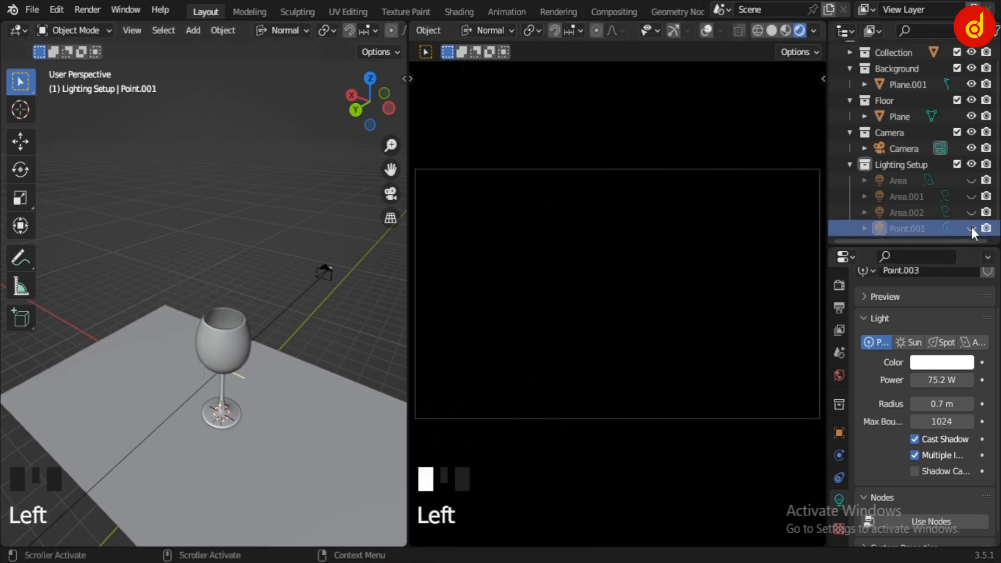
Make the green Area.001 disk light visible and select it to inspect its settings and placement facing the background.
{"action": "left_click", "coordinate": [971, 197]}
{"action": "scroll", "coordinate": [263, 263], "scroll_direction": "down", "scroll_amount": 7}
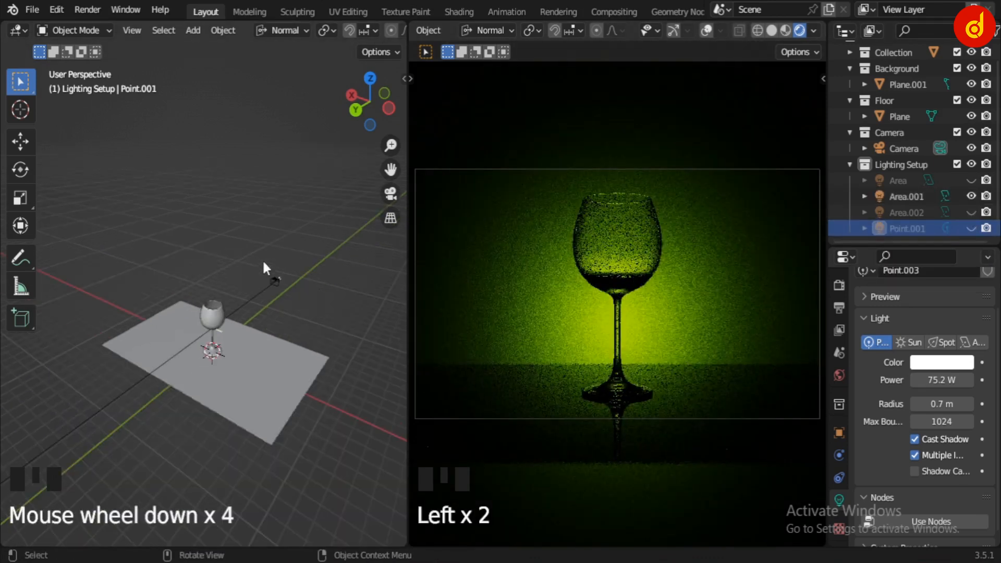
{"action": "middle_click_drag", "start_coordinate": [214, 327], "coordinate": [255, 345]}
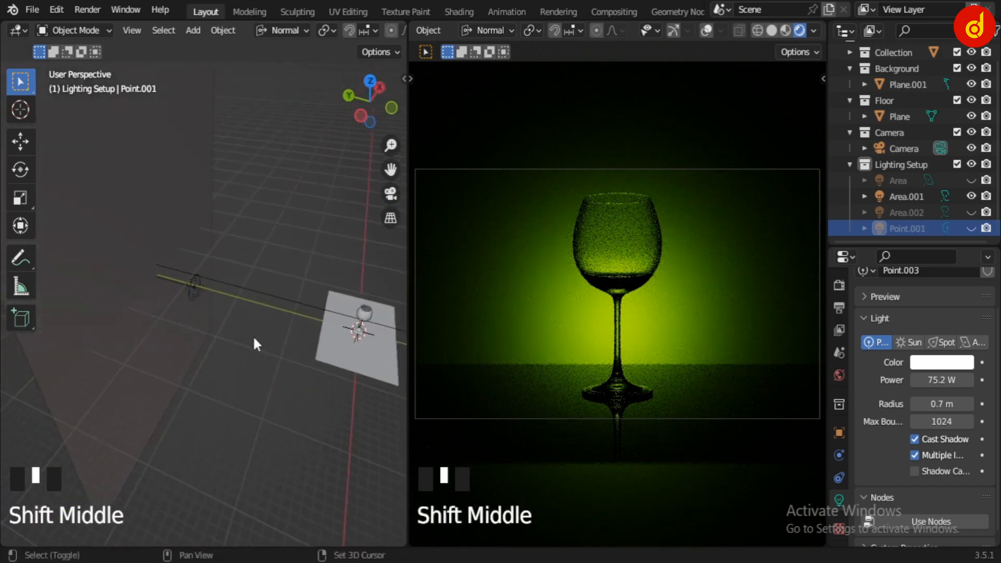
{"action": "left_click", "coordinate": [196, 285]}
{"action": "key", "text": "KP_Decimal"}
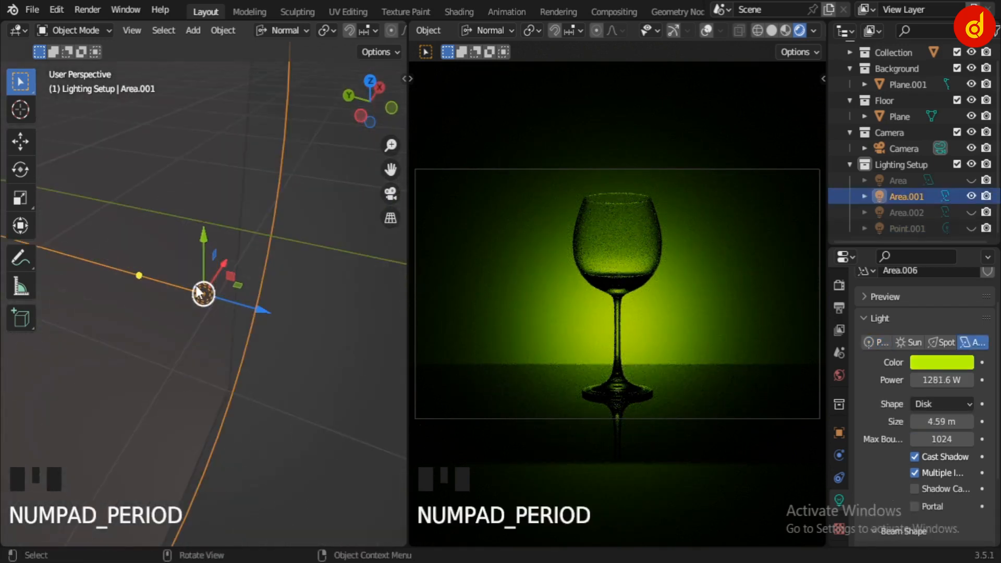
{"action": "scroll", "coordinate": [198, 291], "scroll_direction": "down", "scroll_amount": 8}
{"action": "scroll", "coordinate": [198, 293], "scroll_direction": "down", "scroll_amount": 11}
{"action": "middle_click_drag", "start_coordinate": [193, 310], "coordinate": [73, 375]}
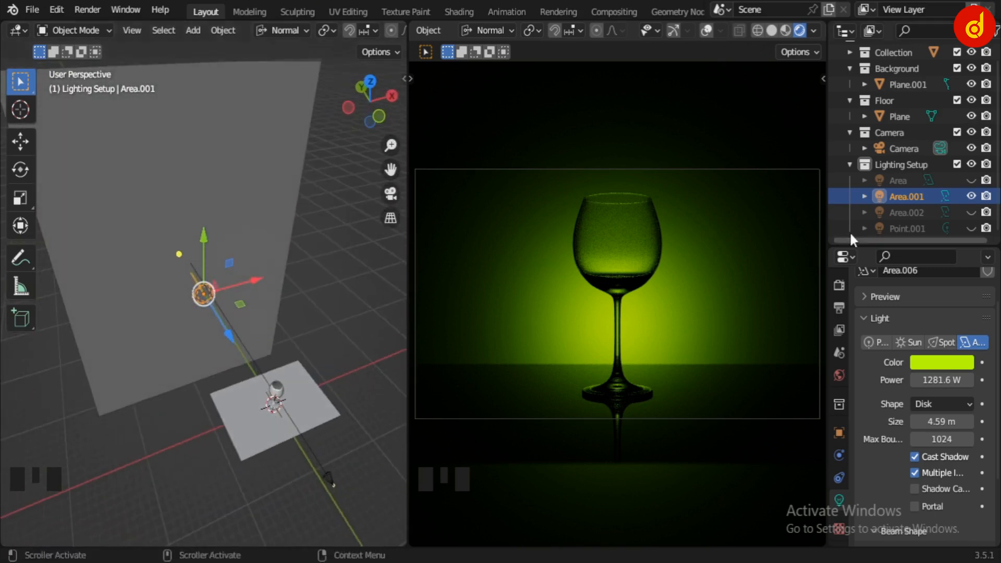
Add the blue Area light back to the visible lighting and select it to check its place in the setup.
{"action": "left_click", "coordinate": [971, 180]}
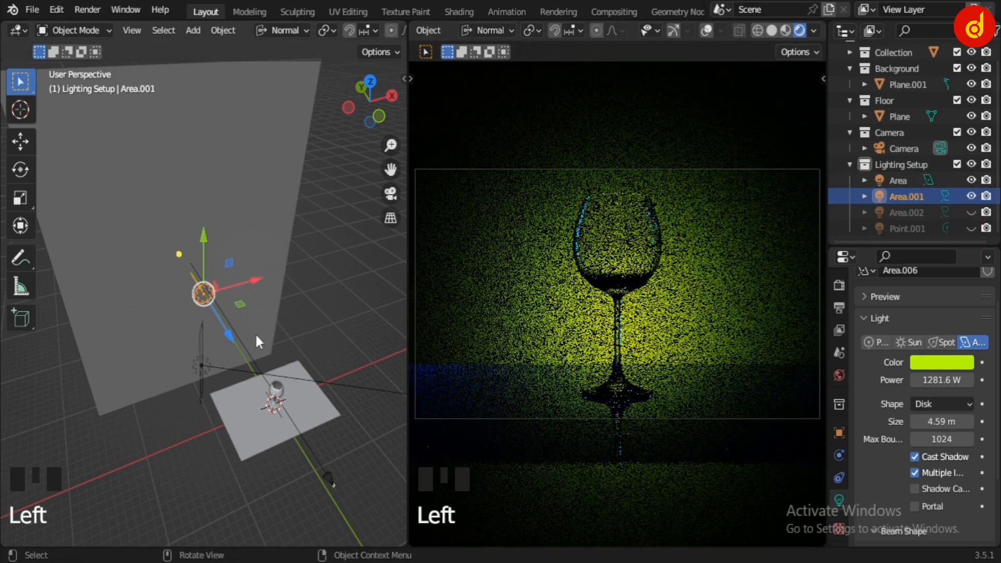
{"action": "left_click", "coordinate": [201, 366]}
{"action": "middle_click_drag", "start_coordinate": [203, 368], "coordinate": [271, 386]}
{"action": "scroll", "coordinate": [271, 386], "scroll_direction": "up", "scroll_amount": 2}
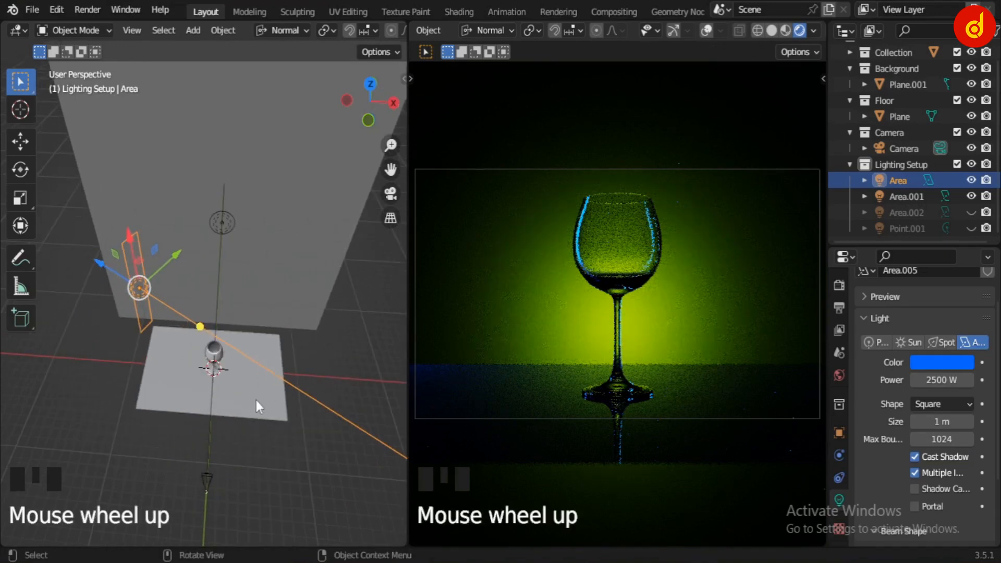
Add the red Area.002 light back to the visible lighting and select it to check its place in the setup.
{"action": "left_click", "coordinate": [970, 212]}
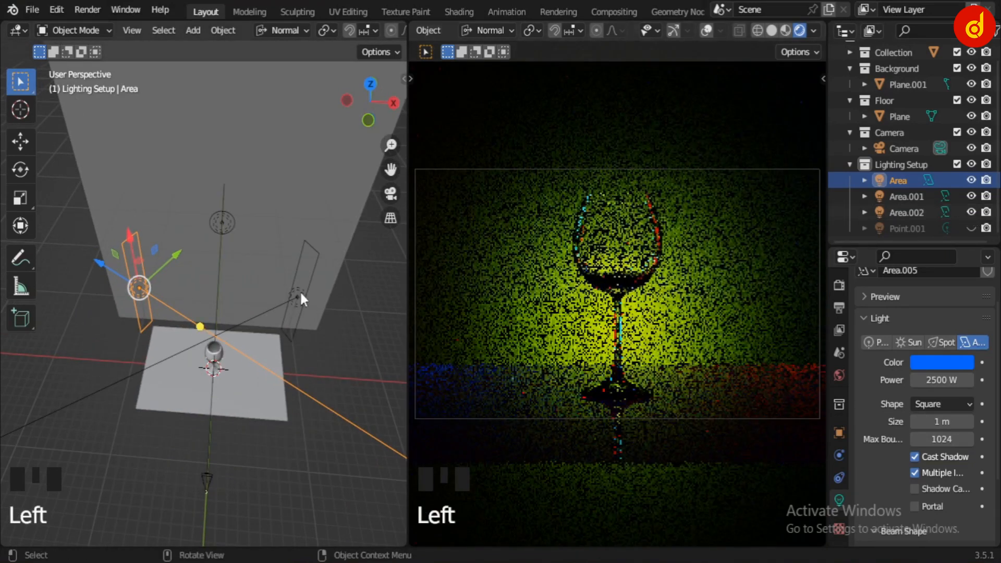
{"action": "left_click", "coordinate": [299, 289]}
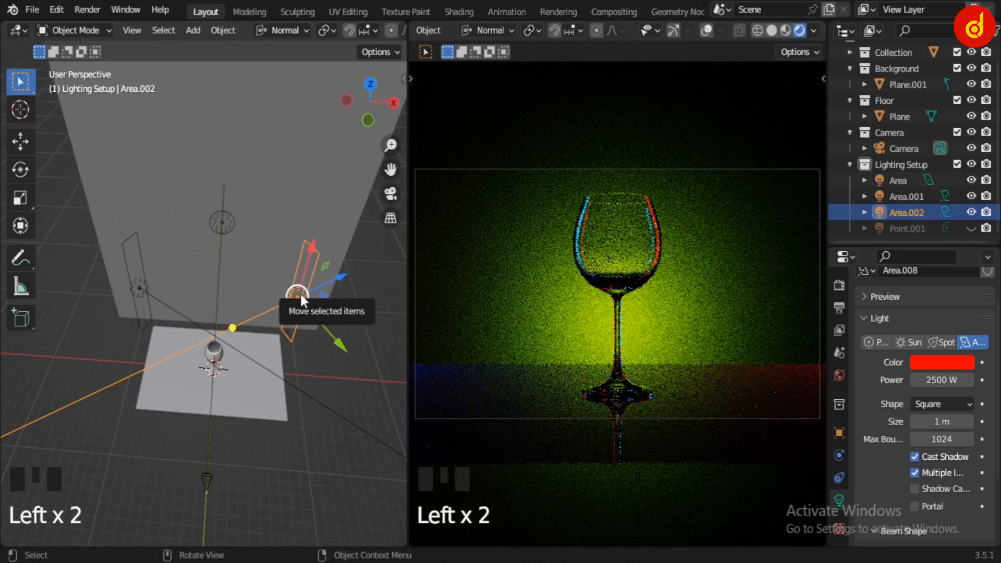
{"action": "middle_click_drag", "start_coordinate": [299, 292], "coordinate": [281, 329]}
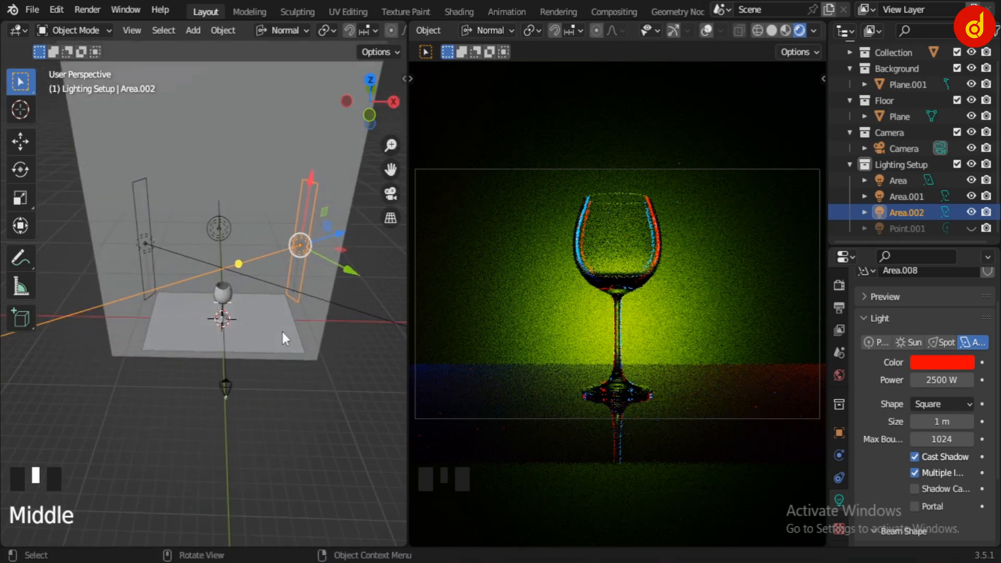
{"action": "scroll", "coordinate": [282, 329], "scroll_direction": "up", "scroll_amount": 2}
Make the Point.001 light visible, select it, and inspect its reflection on the glass bowl up close.
{"action": "left_click", "coordinate": [968, 229]}
{"action": "left_click", "coordinate": [902, 229]}
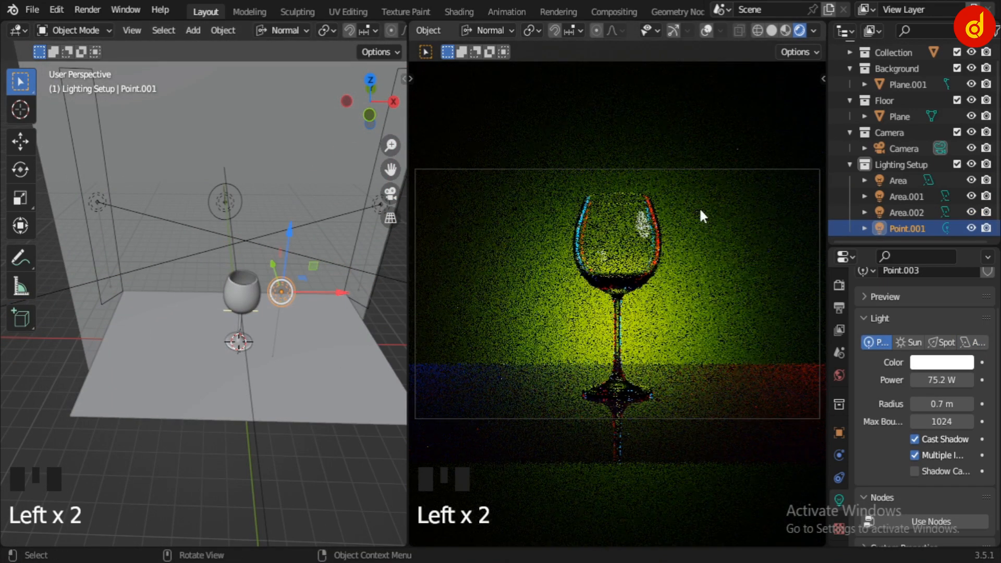
{"action": "scroll", "coordinate": [699, 207], "scroll_direction": "up", "scroll_amount": 5}
{"action": "middle_click_drag", "start_coordinate": [683, 191], "coordinate": [708, 309], "text": "shift"}
{"action": "scroll", "coordinate": [573, 289], "scroll_direction": "up", "scroll_amount": 1}
{"action": "scroll", "coordinate": [365, 260], "scroll_direction": "up", "scroll_amount": 2}
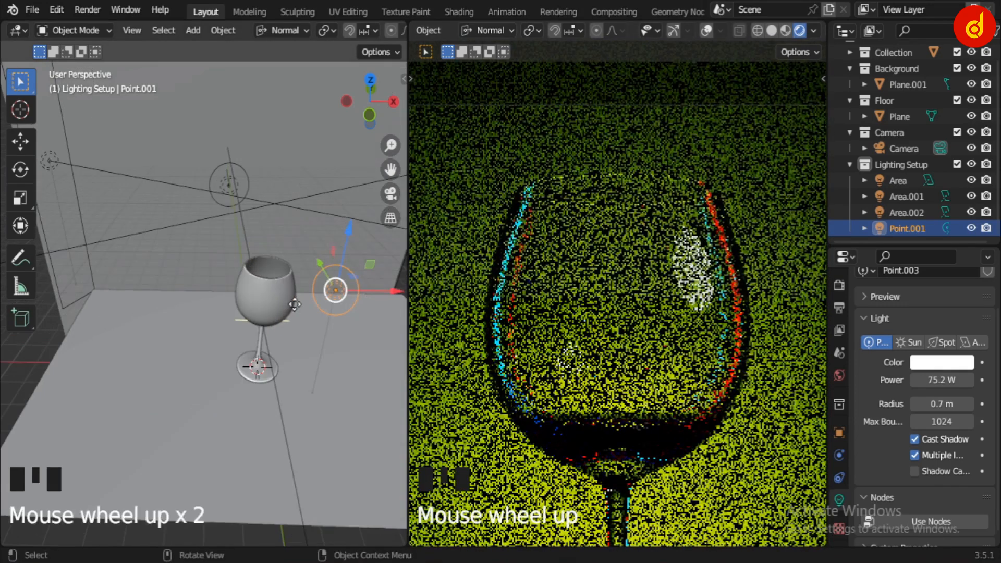
{"action": "middle_click_drag", "start_coordinate": [381, 250], "coordinate": [319, 281], "text": "shift"}
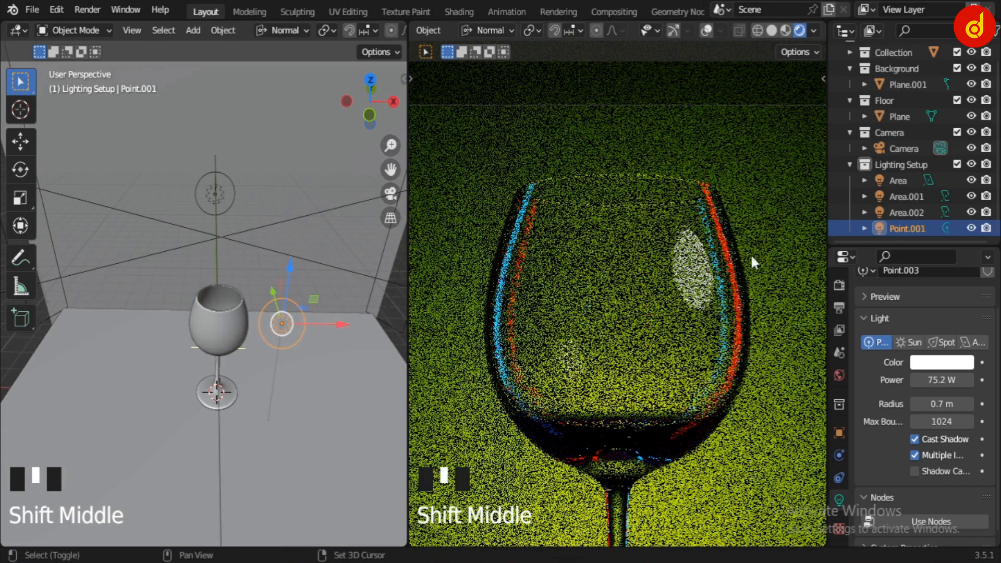
Toggle the Point.001 light off and on to compare its effect on the glass, leaving it visible.
{"action": "left_click", "coordinate": [970, 227]}
{"action": "left_click", "coordinate": [971, 227]}
{"action": "left_click", "coordinate": [972, 227]}
{"action": "left_click", "coordinate": [971, 227]}
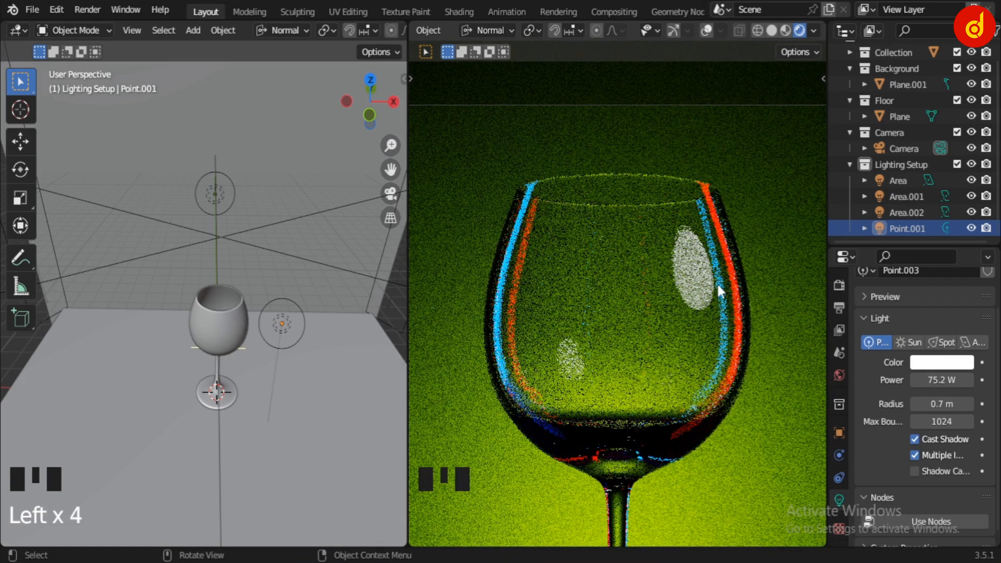
{"action": "scroll", "coordinate": [717, 283], "scroll_direction": "down", "scroll_amount": 5}
{"action": "scroll", "coordinate": [718, 290], "scroll_direction": "down", "scroll_amount": 2}
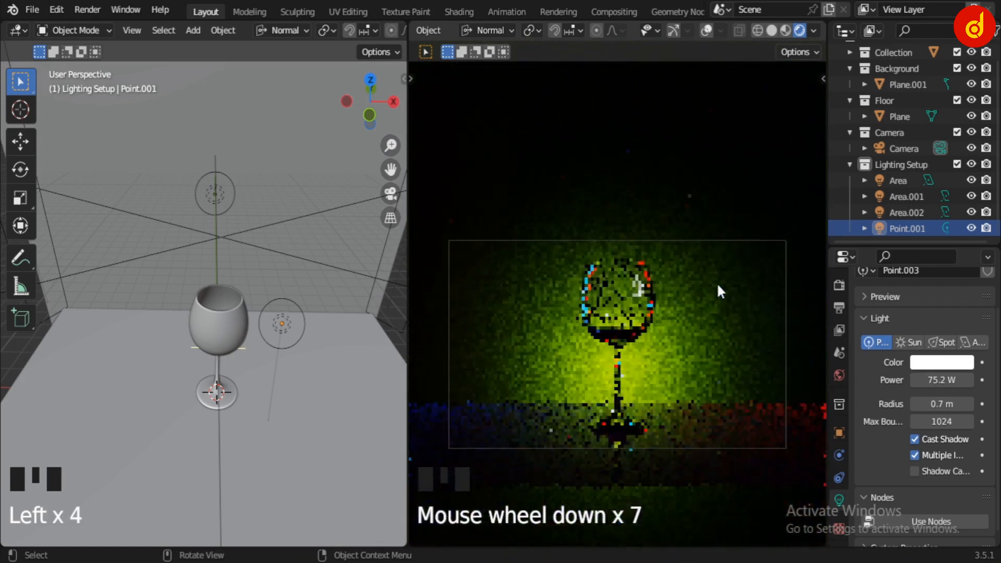
Switch to the Modeling workspace and display the overlays and gizmos around the whole scene.
{"action": "left_click", "coordinate": [250, 11]}
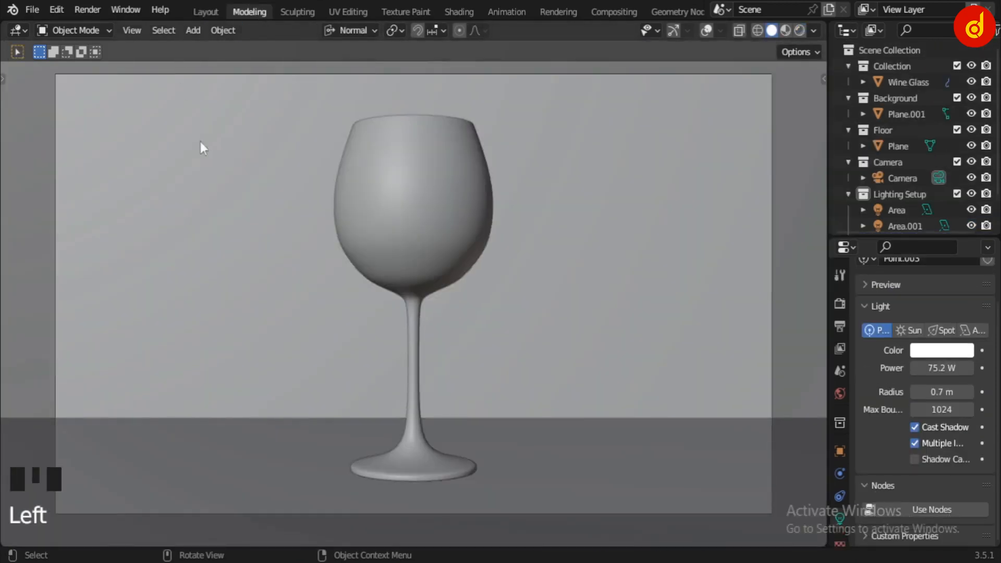
{"action": "middle_click_drag", "start_coordinate": [201, 145], "coordinate": [354, 224]}
{"action": "scroll", "coordinate": [323, 183], "scroll_direction": "down", "scroll_amount": 7}
{"action": "scroll", "coordinate": [354, 226], "scroll_direction": "up", "scroll_amount": 4}
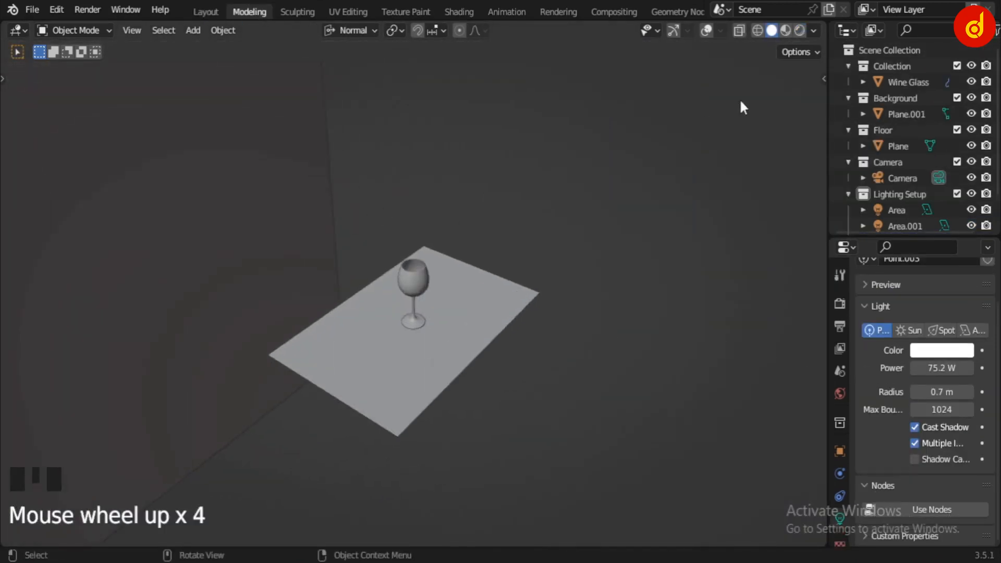
{"action": "left_click", "coordinate": [706, 31]}
{"action": "left_click", "coordinate": [673, 30]}
{"action": "mouse_move", "coordinate": [637, 242]}
{"action": "middle_mouse_down"}
{"action": "mouse_move", "coordinate": [351, 242]}
{"action": "mouse_move", "coordinate": [418, 248]}
{"action": "mouse_move", "coordinate": [599, 182]}
{"action": "middle_mouse_up"}
Enable Cavity in the solid viewport shading and examine the complete lighting setup from several angles.
{"action": "left_click", "coordinate": [812, 31]}
{"action": "left_click", "coordinate": [730, 390]}
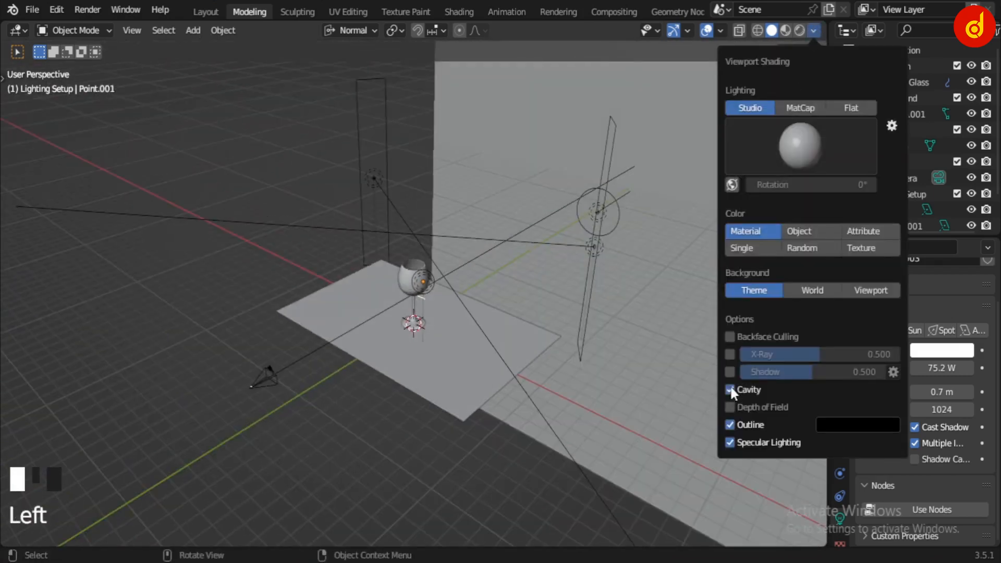
{"action": "mouse_move", "coordinate": [599, 370]}
{"action": "middle_mouse_down"}
{"action": "mouse_move", "coordinate": [394, 339]}
{"action": "mouse_move", "coordinate": [633, 334]}
{"action": "middle_mouse_up"}
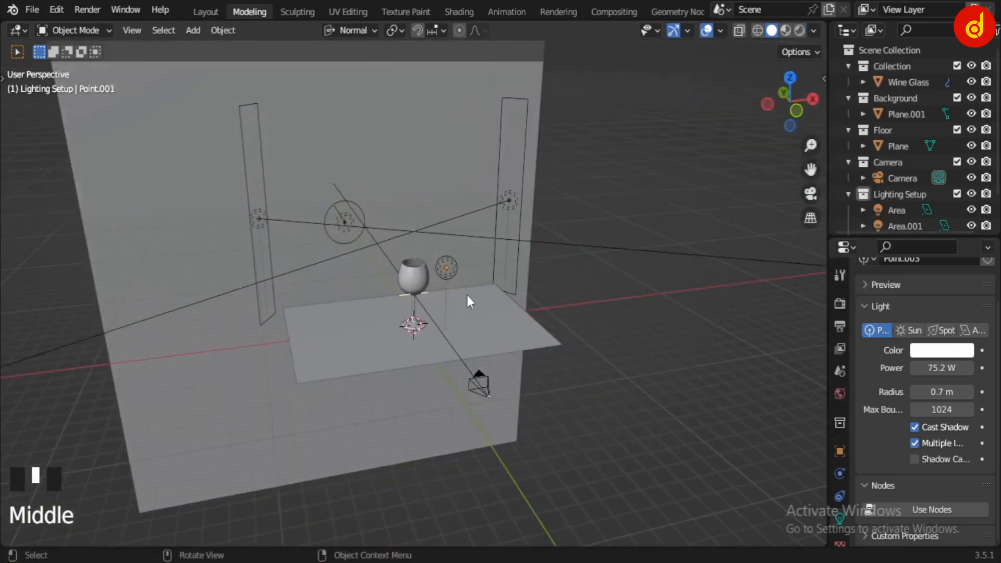
{"action": "scroll", "coordinate": [467, 299], "scroll_direction": "down", "scroll_amount": 6}
{"action": "mouse_move", "coordinate": [467, 299]}
{"action": "middle_mouse_down"}
{"action": "mouse_move", "coordinate": [489, 259]}
{"action": "mouse_move", "coordinate": [406, 279]}
{"action": "middle_mouse_up"}
Preview the whole lighting setup in rendered shading from outside the camera, toggling the overlays off and back on.
{"action": "left_click", "coordinate": [786, 30]}
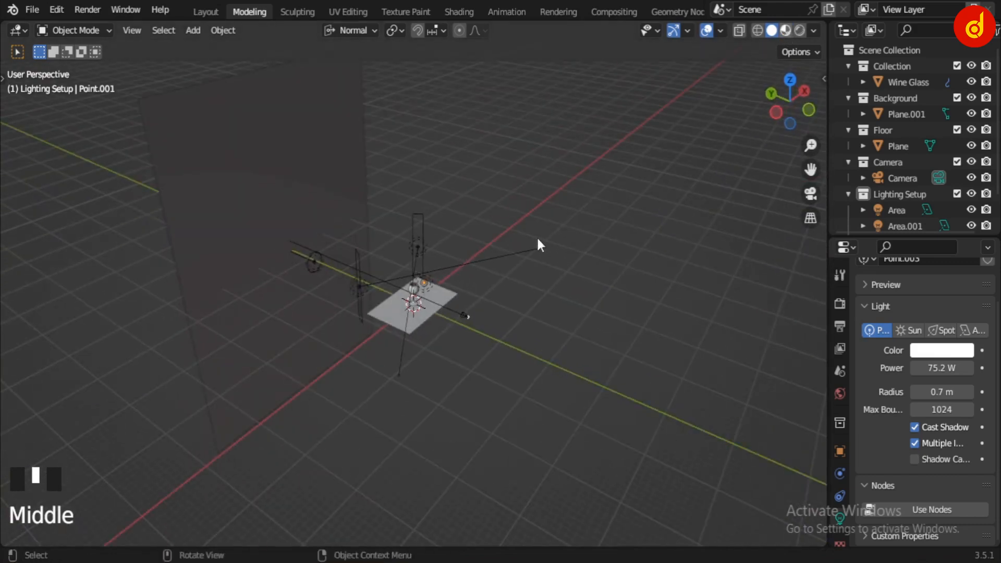
{"action": "mouse_move", "coordinate": [536, 236]}
{"action": "middle_mouse_down"}
{"action": "mouse_move", "coordinate": [292, 251]}
{"action": "mouse_move", "coordinate": [473, 245]}
{"action": "mouse_move", "coordinate": [522, 208]}
{"action": "mouse_move", "coordinate": [527, 221]}
{"action": "mouse_move", "coordinate": [561, 220]}
{"action": "middle_mouse_up"}
{"action": "left_click", "coordinate": [799, 30]}
{"action": "left_click", "coordinate": [687, 30]}
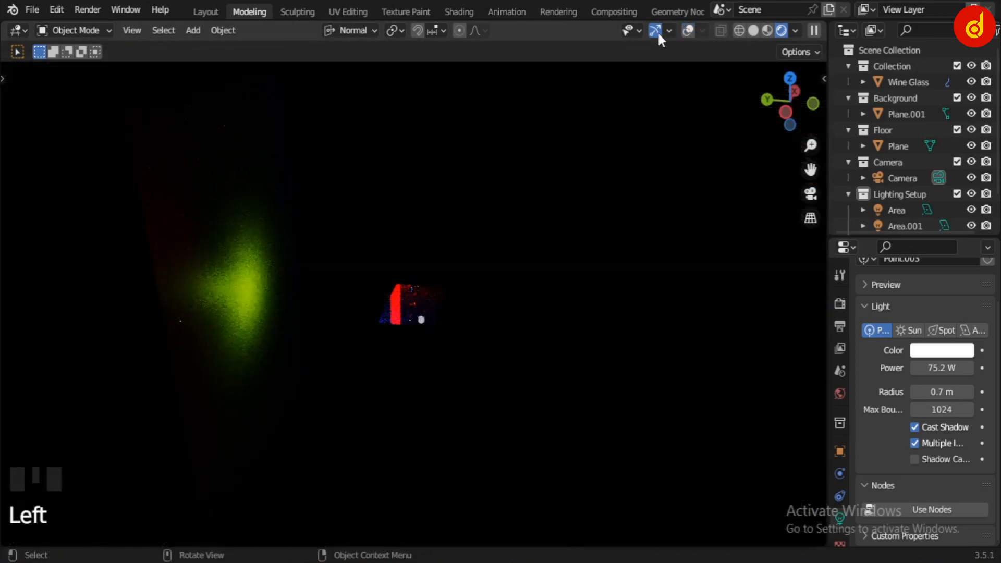
{"action": "left_click", "coordinate": [688, 30]}
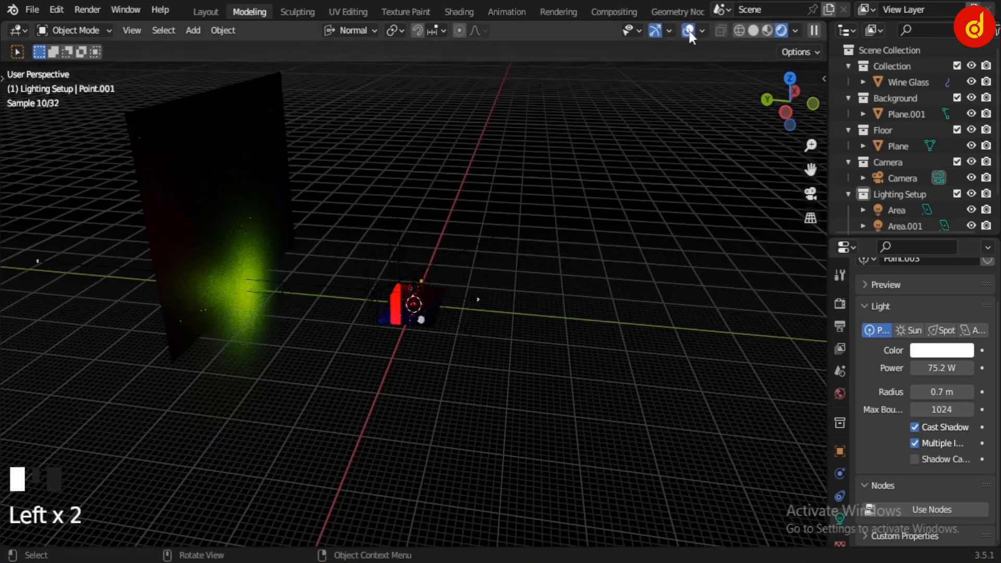
Return the viewport to solid shading and look through the scene camera at the whole wine glass.
{"action": "left_click", "coordinate": [752, 31]}
{"action": "middle_click_drag", "start_coordinate": [550, 211], "coordinate": [442, 229]}
{"action": "key", "text": "KP_0"}
{"action": "scroll", "coordinate": [442, 234], "scroll_direction": "down", "scroll_amount": 3}
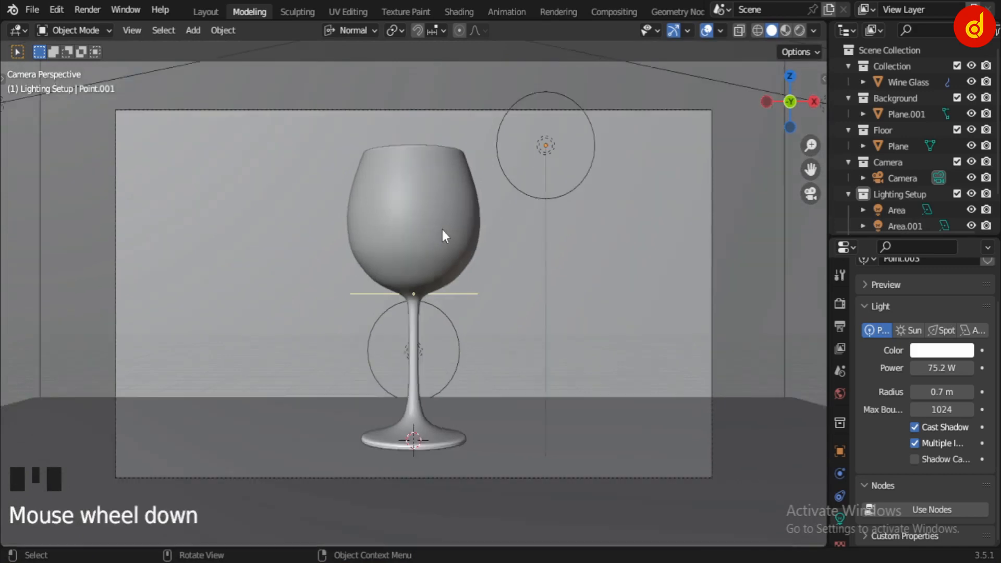
{"action": "scroll", "coordinate": [442, 234], "scroll_direction": "up", "scroll_amount": 1}
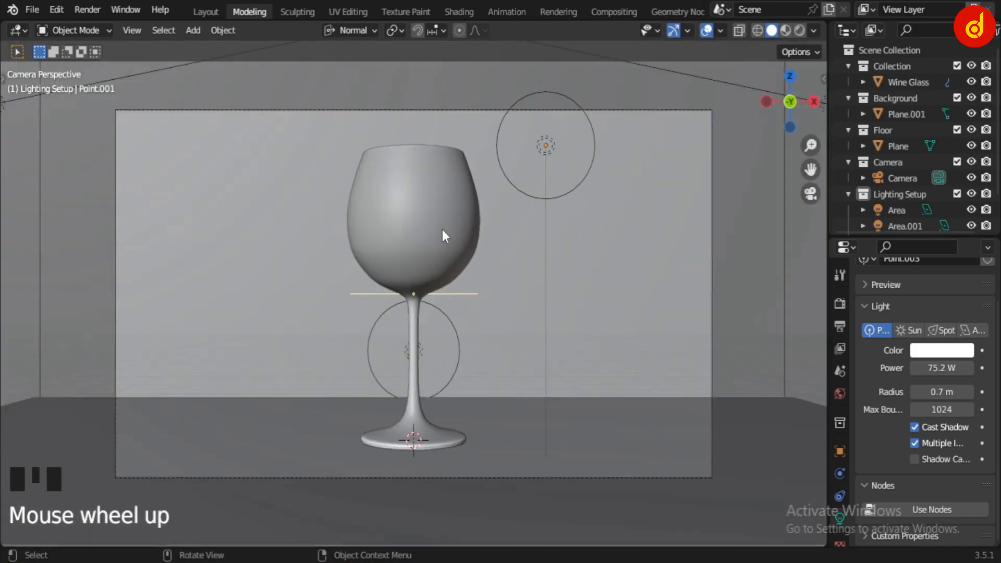
Show the camera view in rendered shading with the overlays and gizmos hidden.
{"action": "left_click", "coordinate": [799, 30]}
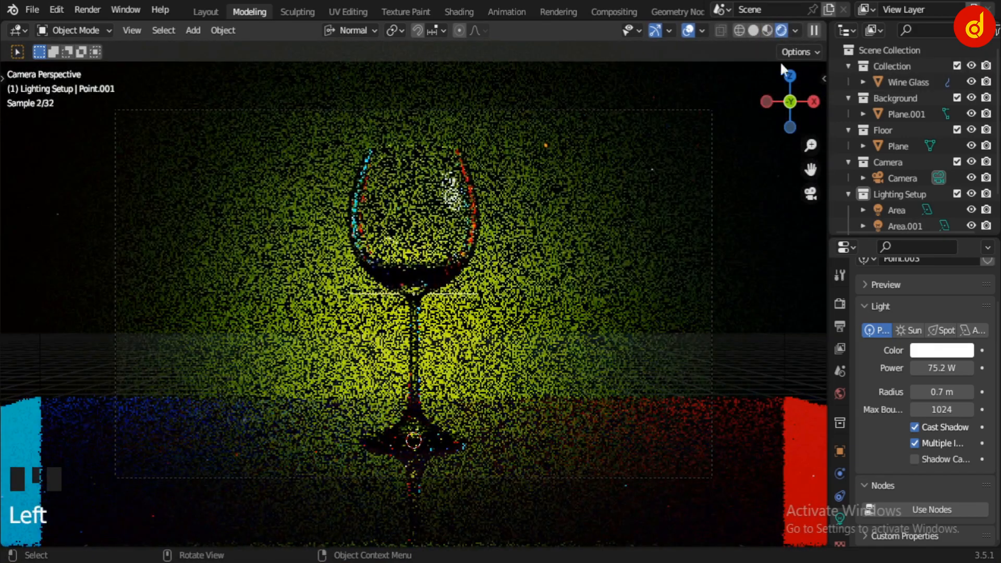
{"action": "scroll", "coordinate": [704, 146], "scroll_direction": "up", "scroll_amount": 1}
{"action": "left_click", "coordinate": [689, 32]}
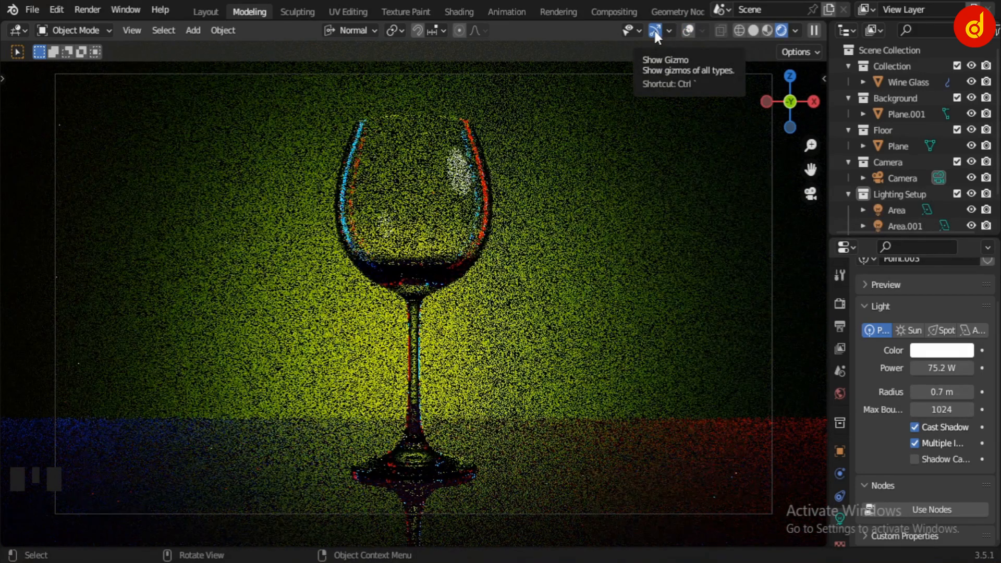
{"action": "left_click", "coordinate": [654, 31]}
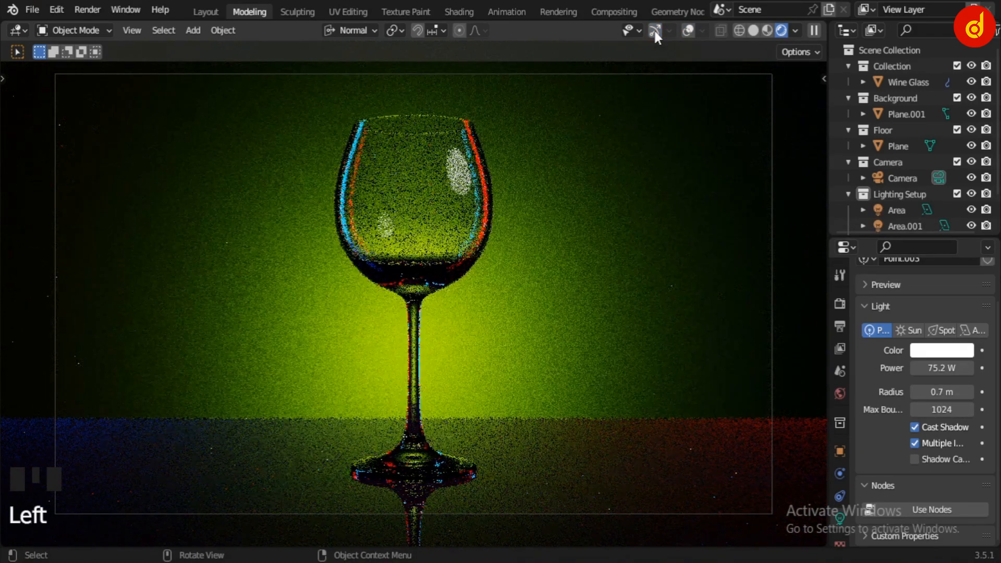